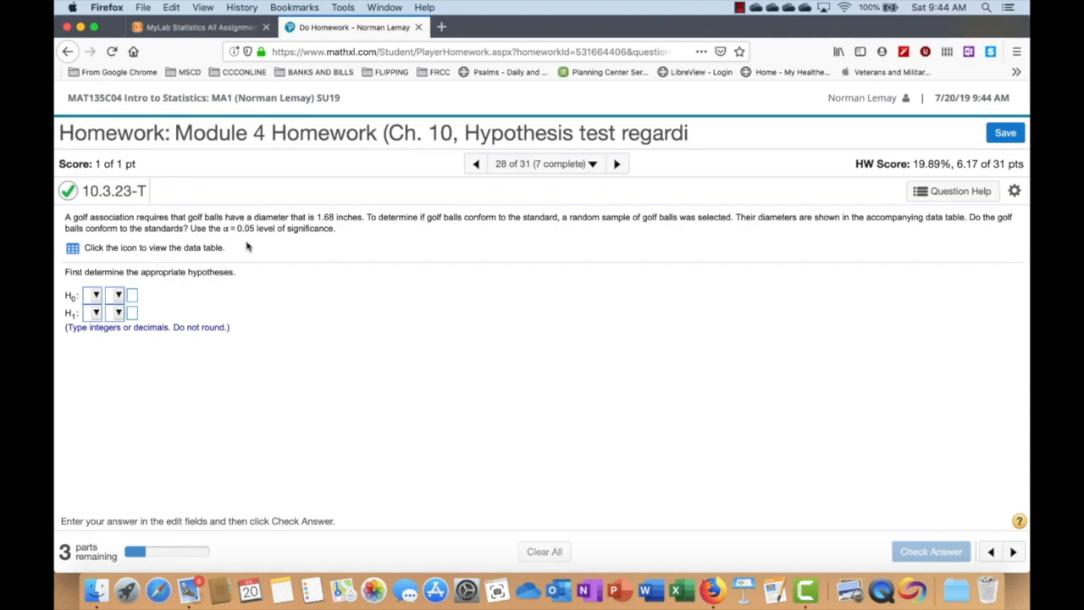
# - Define the null hypothesis H0 as μ = 1.68
pyautogui.click(97, 296)
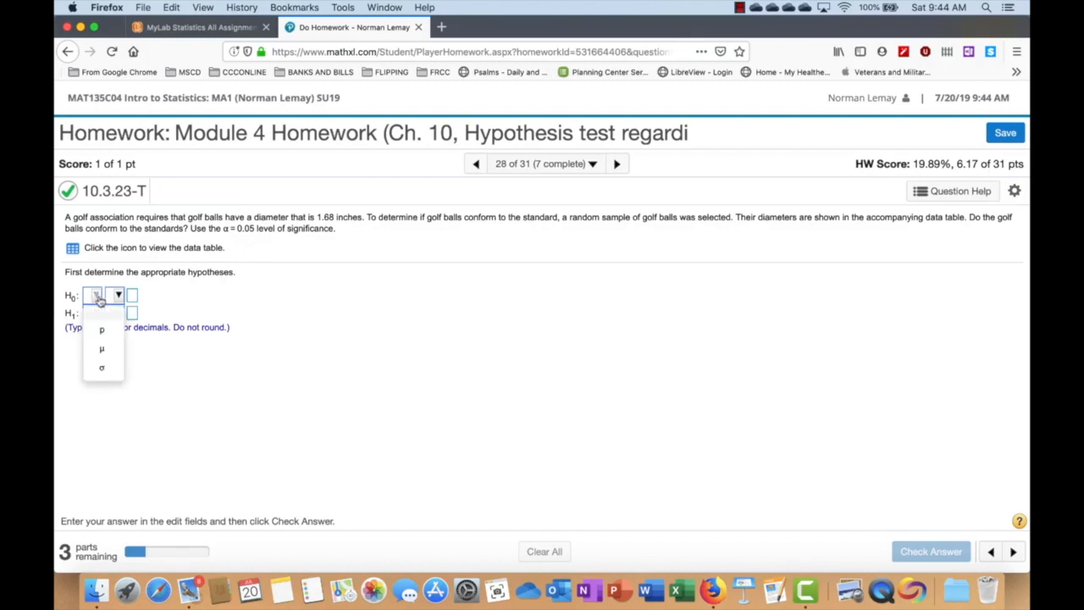
pyautogui.click(102, 351)
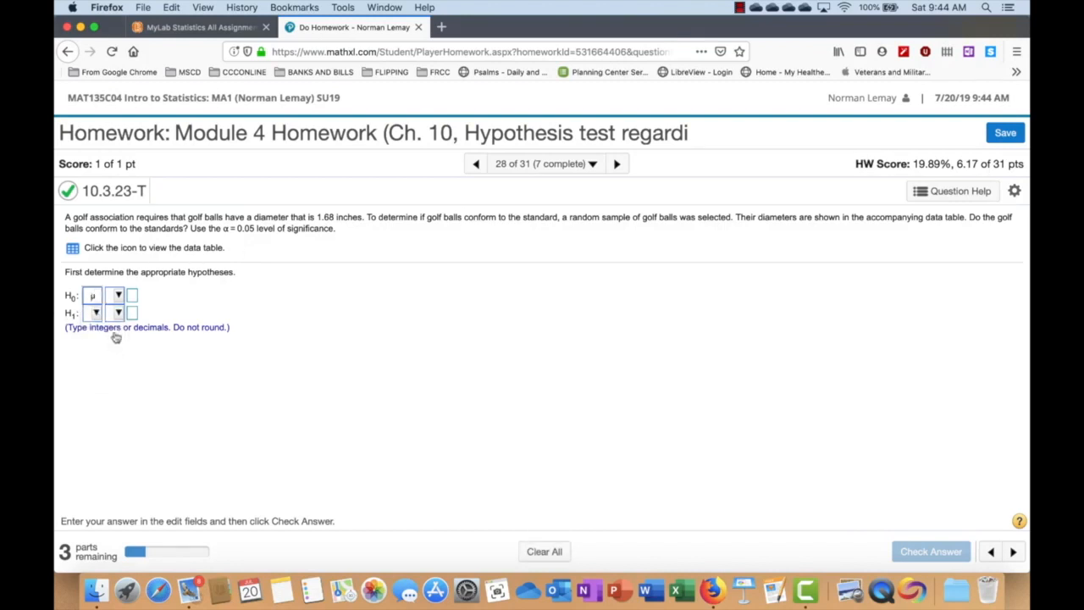
pyautogui.click(118, 296)
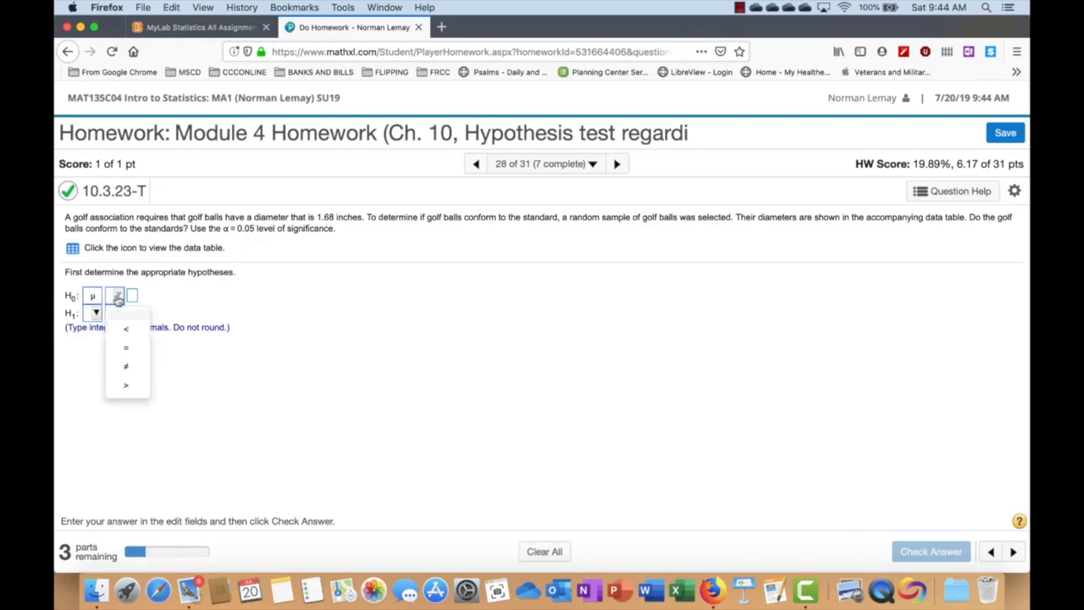
pyautogui.click(125, 350)
pyautogui.click(133, 295)
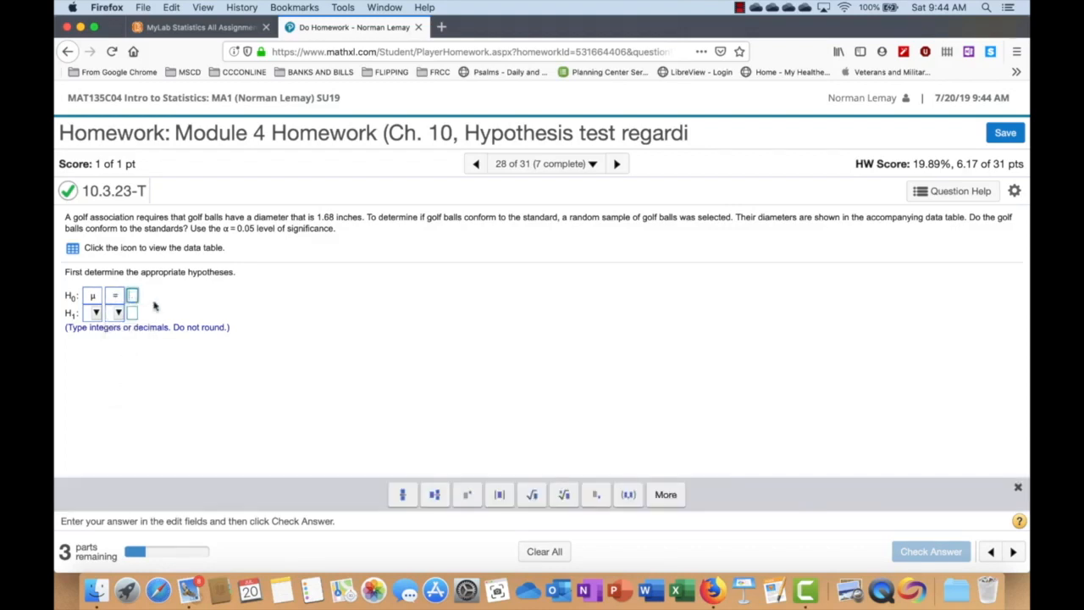
pyautogui.write('1.68')
# - Define the alternative hypothesis H1 as μ ≠ 1.68 and submit the hypotheses for checking
pyautogui.click(96, 314)
pyautogui.click(103, 368)
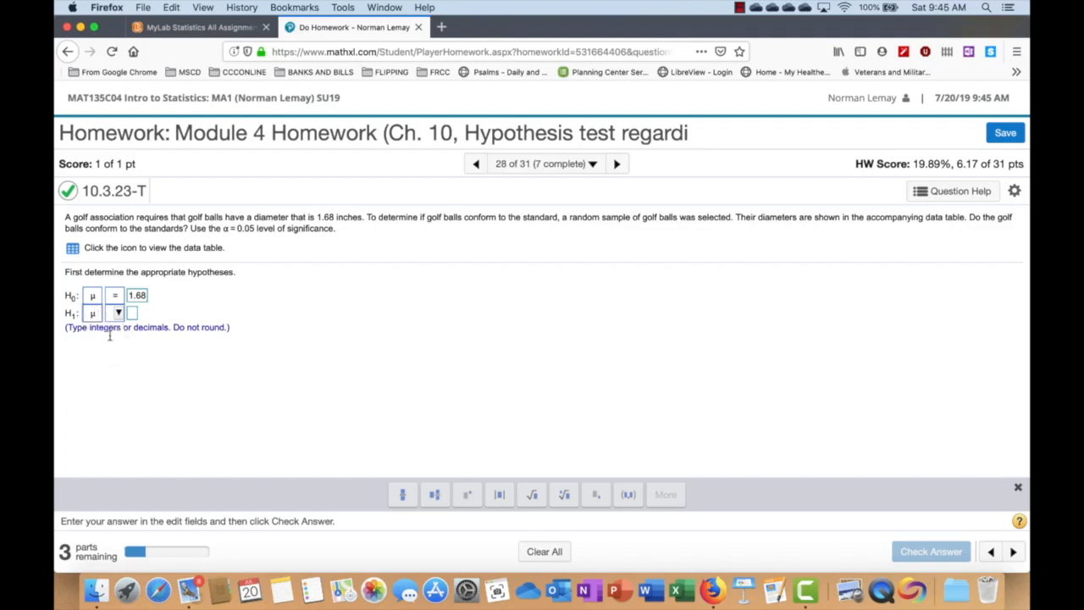
pyautogui.click(118, 315)
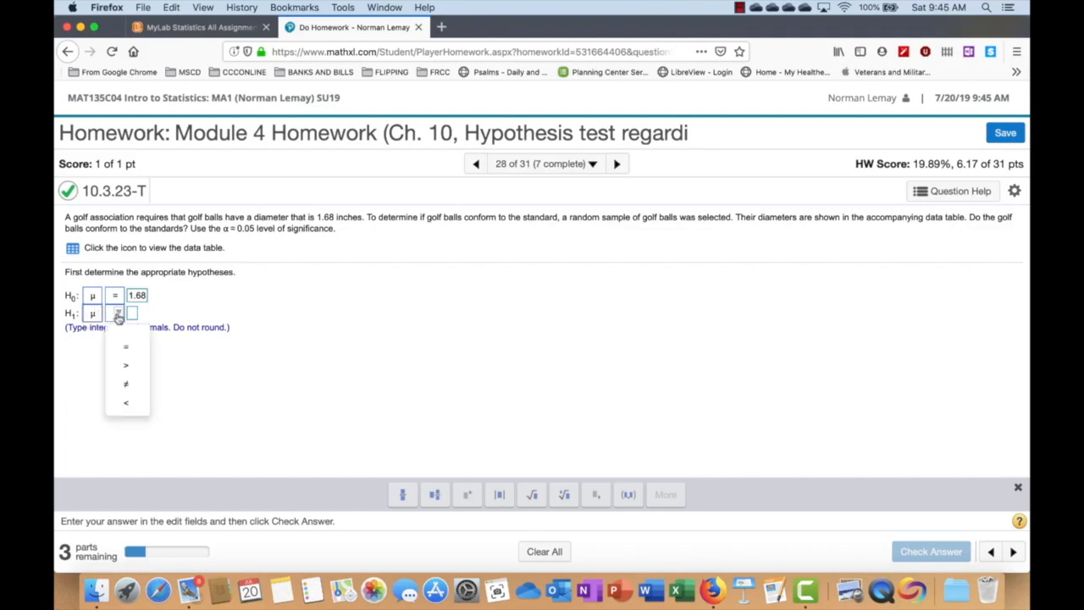
pyautogui.click(129, 388)
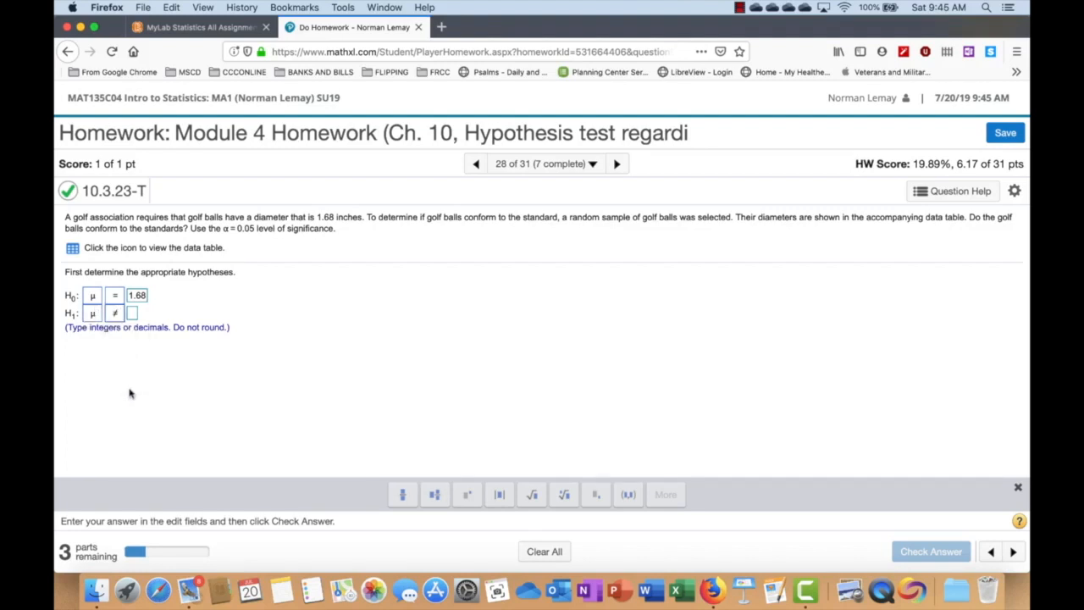
pyautogui.click(132, 314)
pyautogui.write('1.68')
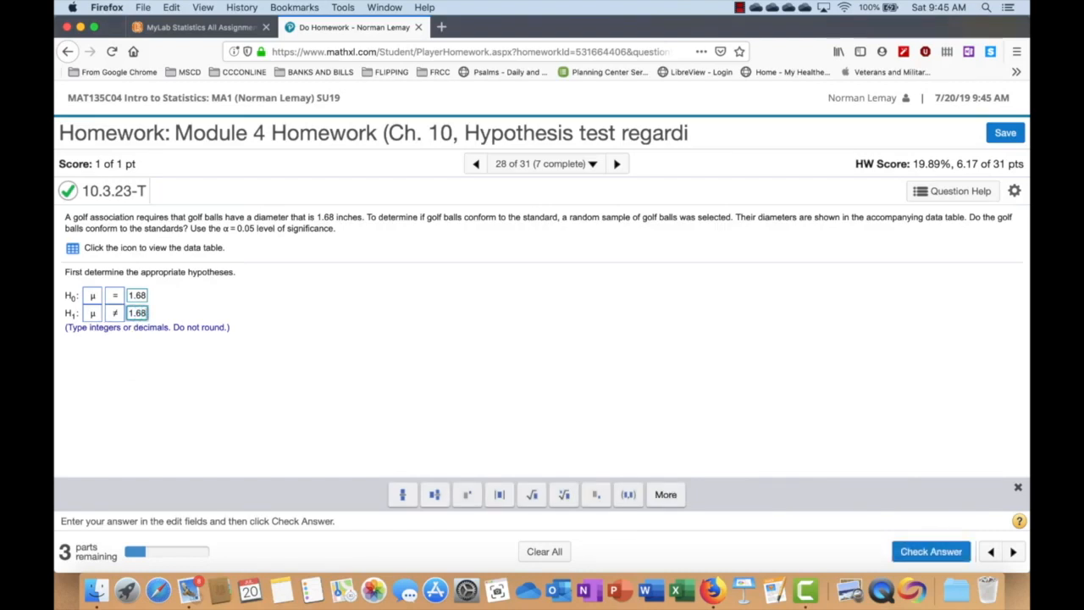
pyautogui.click(922, 551)
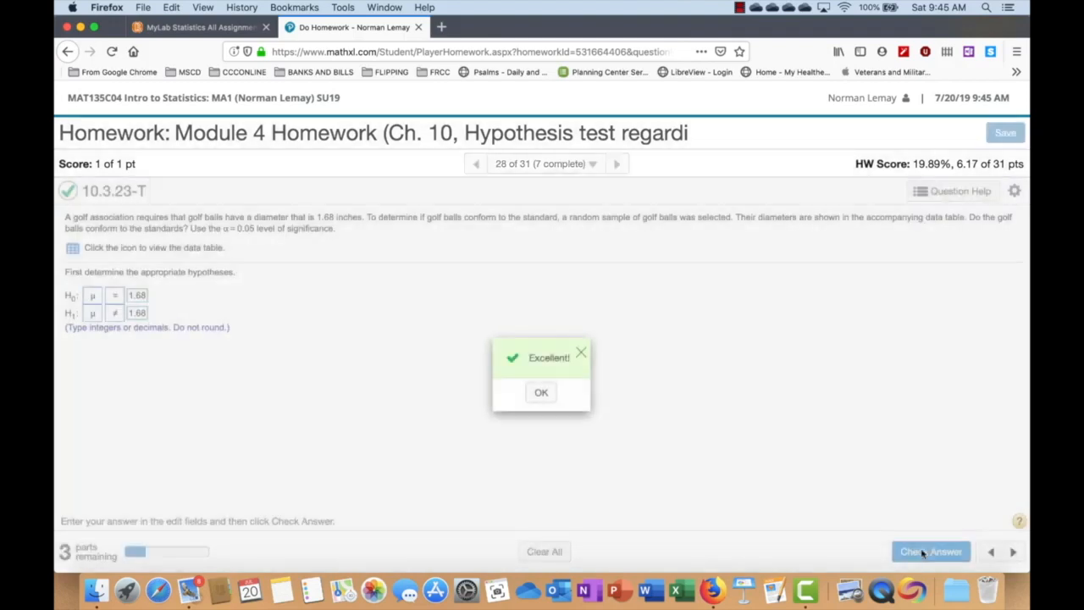
pyautogui.click(540, 395)
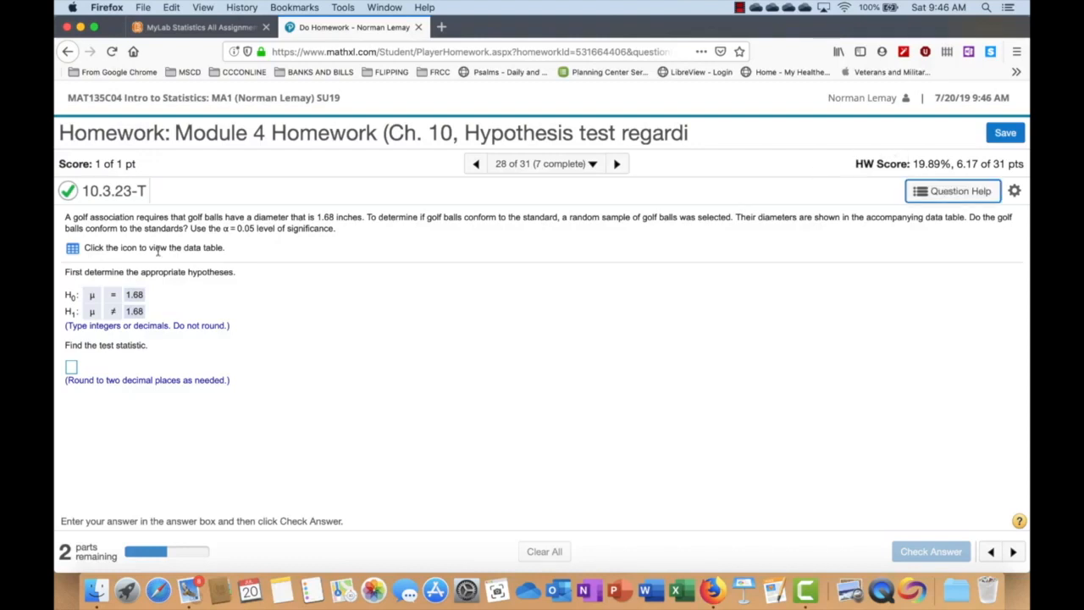
# - Display the golf ball diameter data table and open its data in StatCrunch
pyautogui.click(72, 252)
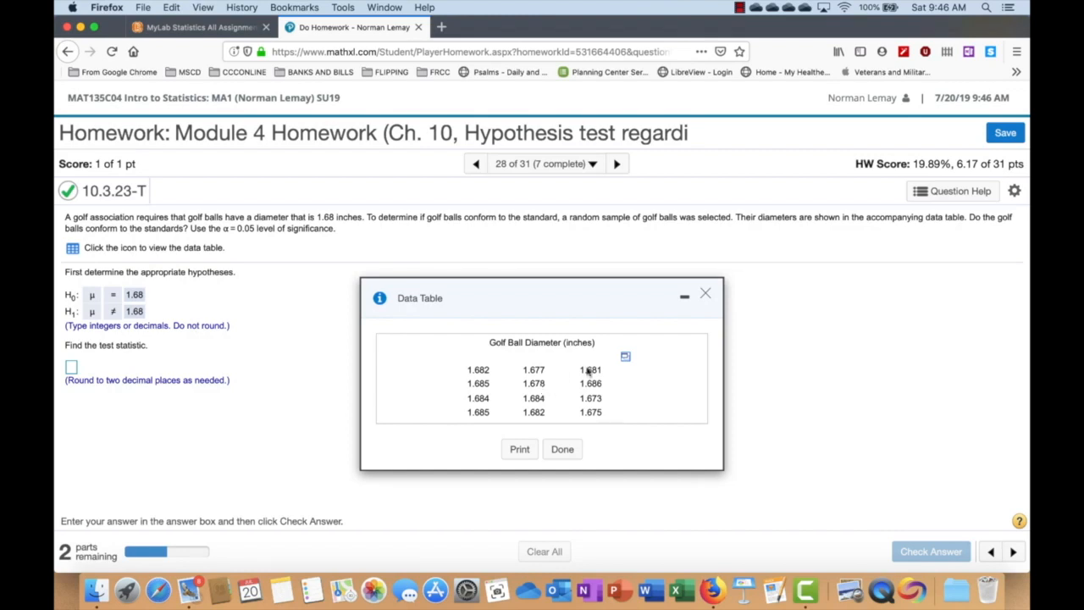
pyautogui.click(626, 359)
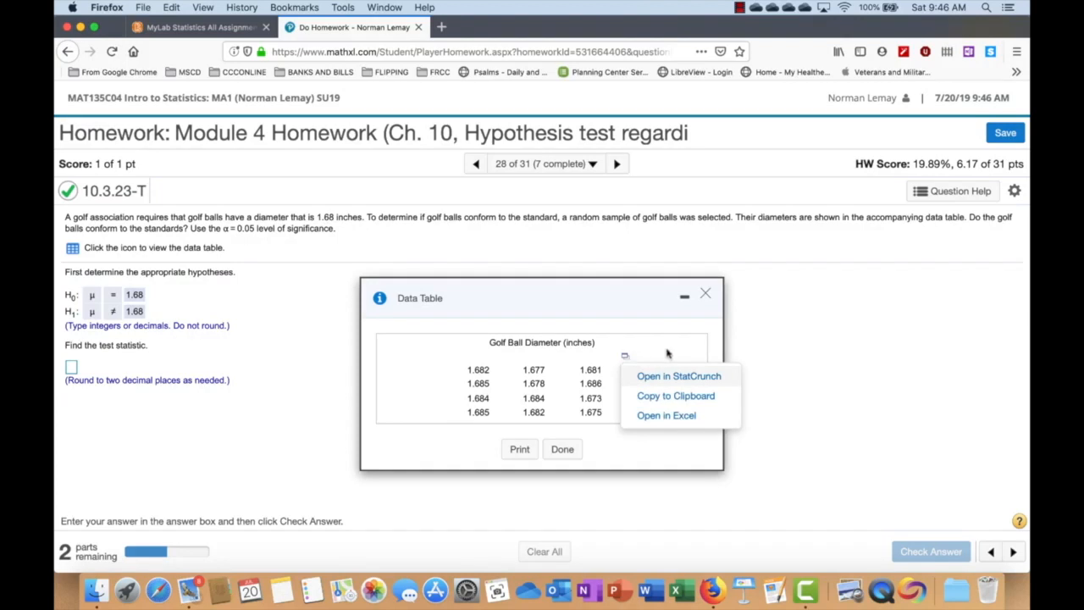
pyautogui.click(626, 360)
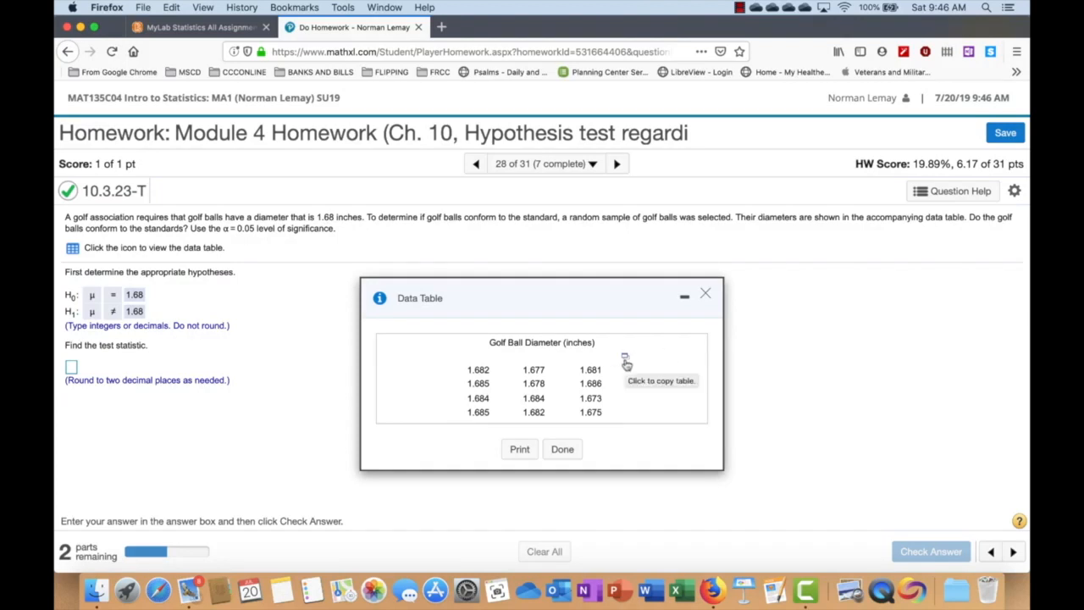
pyautogui.click(626, 361)
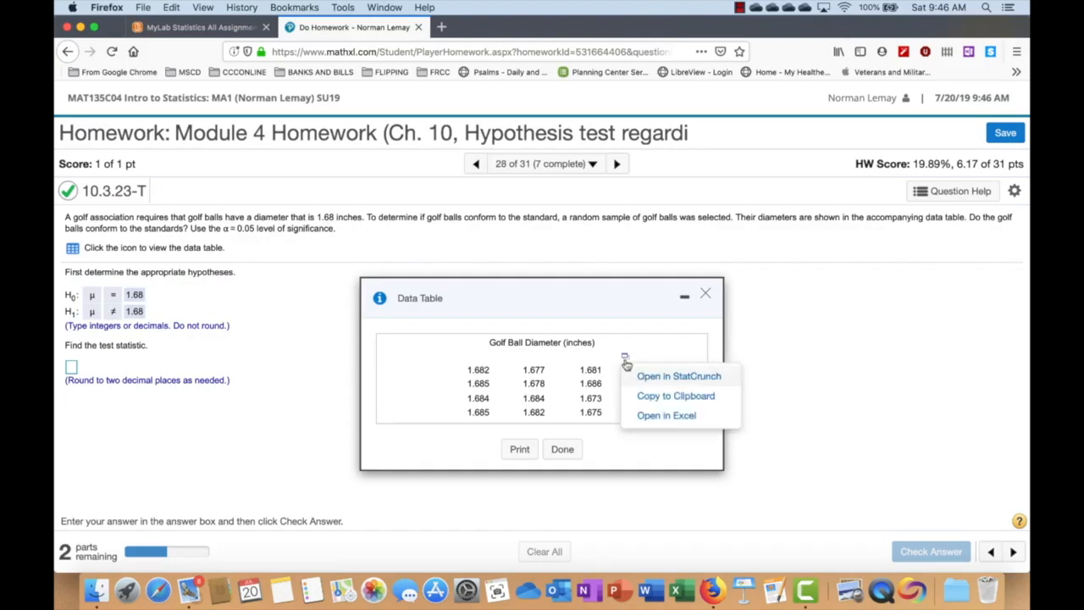
pyautogui.click(693, 377)
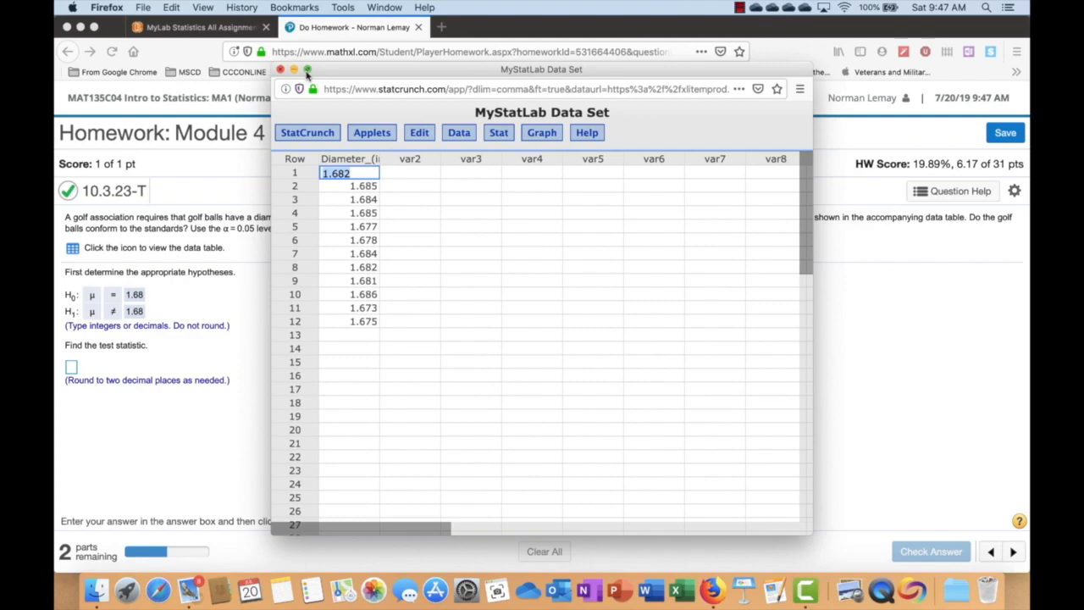
# - Place the StatCrunch data set and the homework page side by side in split view, and close the data table
pyautogui.click(308, 72)
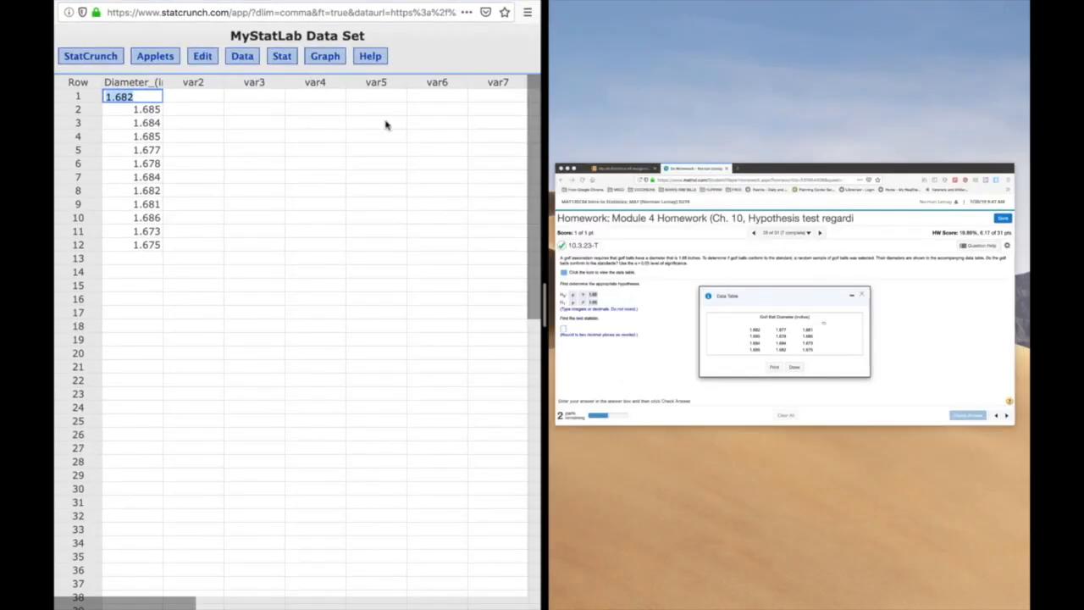
pyautogui.click(623, 226)
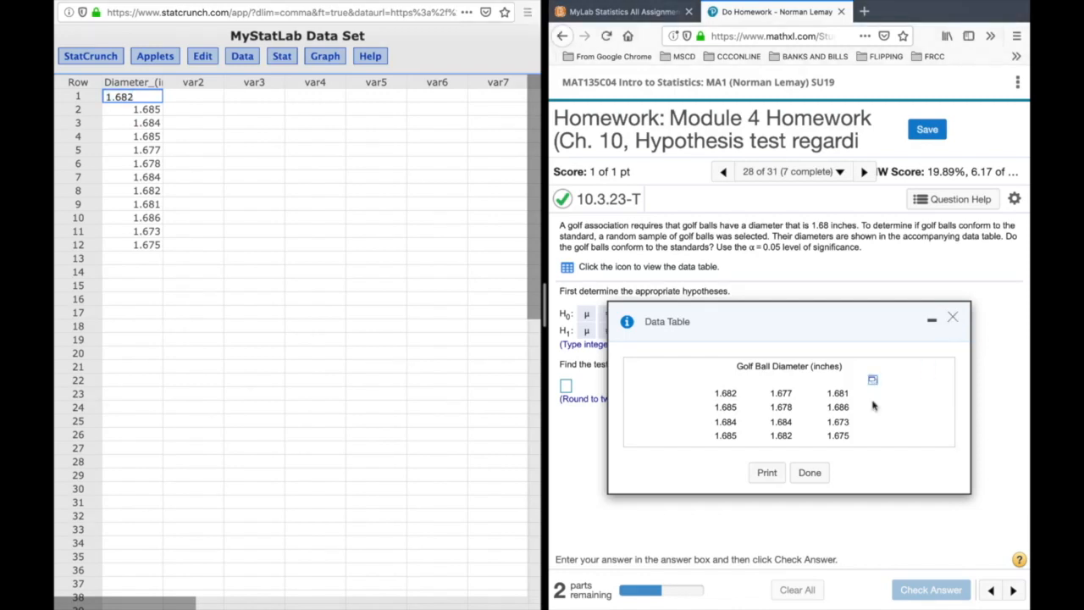
pyautogui.click(810, 473)
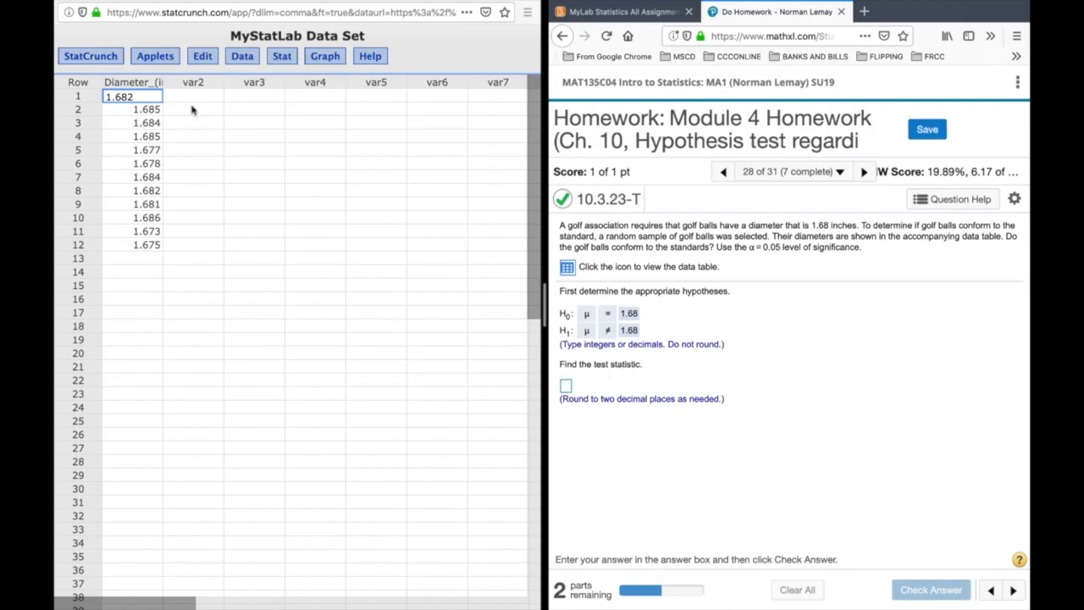
# - Start a one-sample T test with data and select the Diameter_(in.) column
pyautogui.click(283, 56)
pyautogui.click(282, 56)
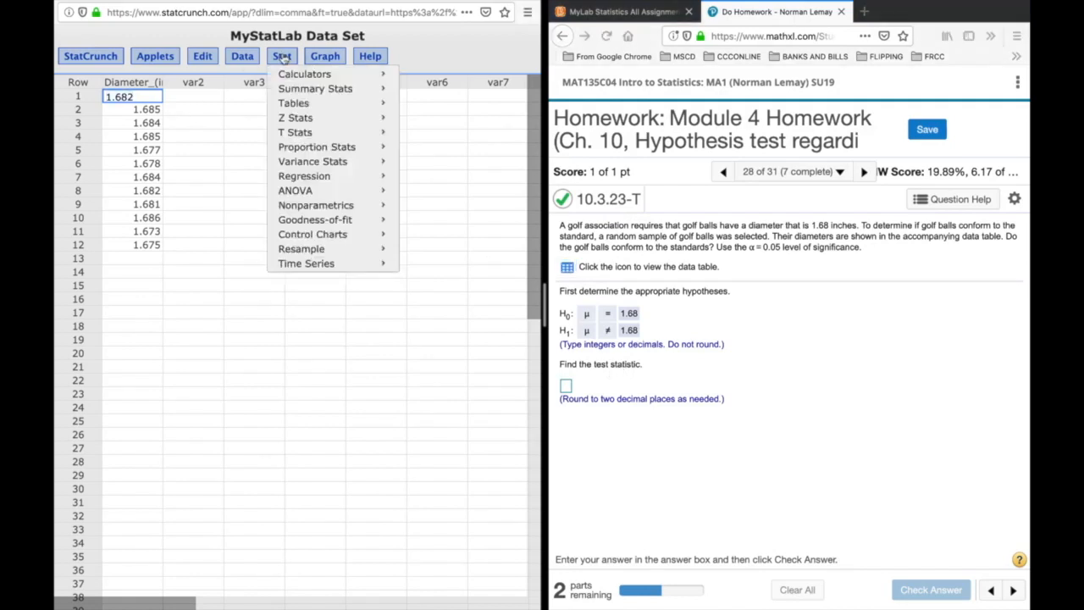
pyautogui.moveTo(316, 136)
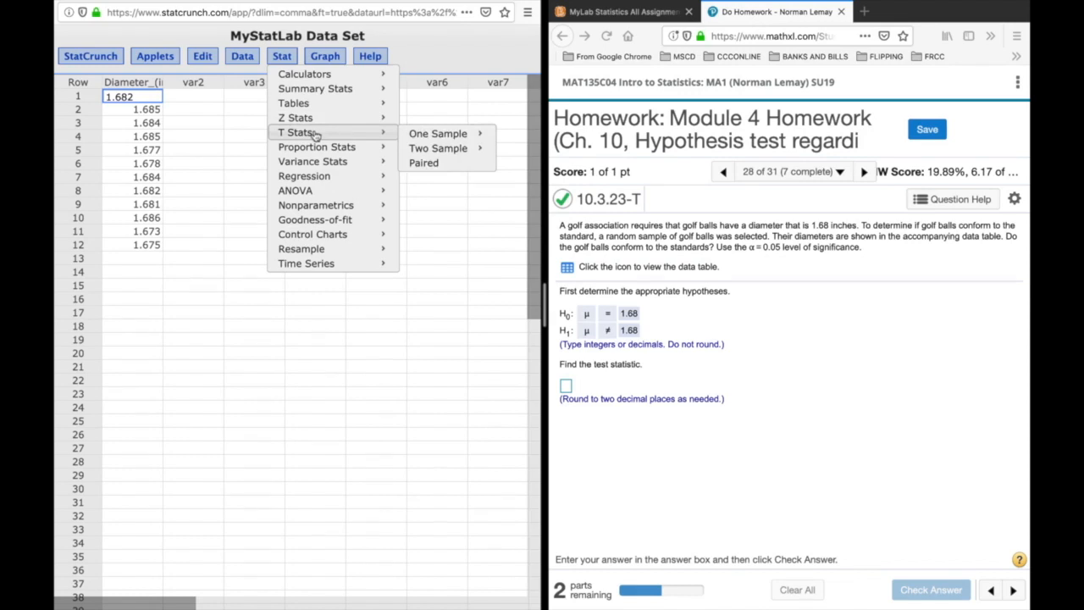
pyautogui.moveTo(415, 136)
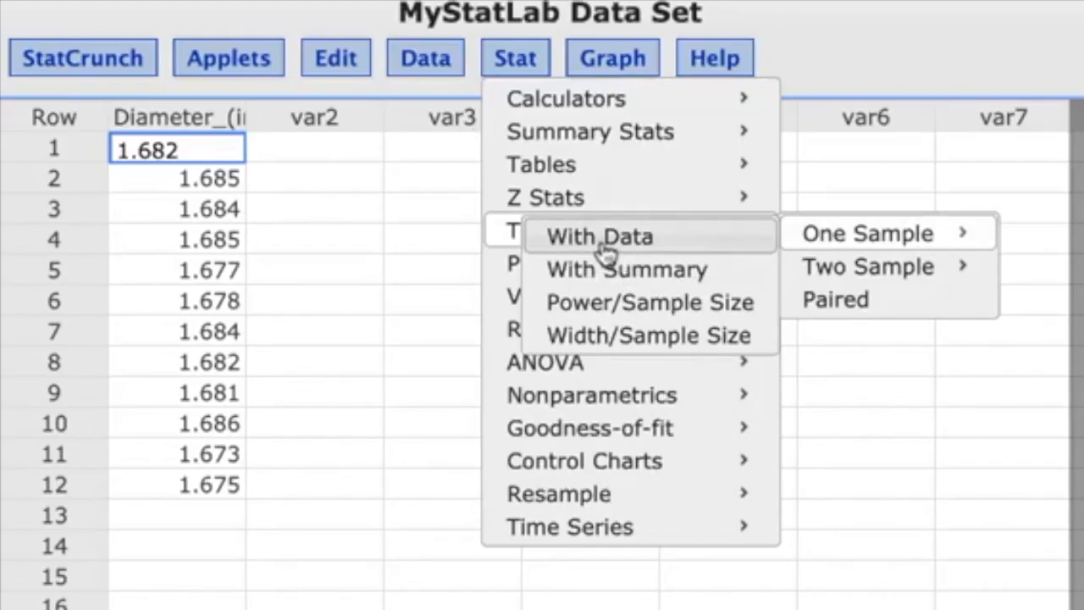
pyautogui.click(604, 245)
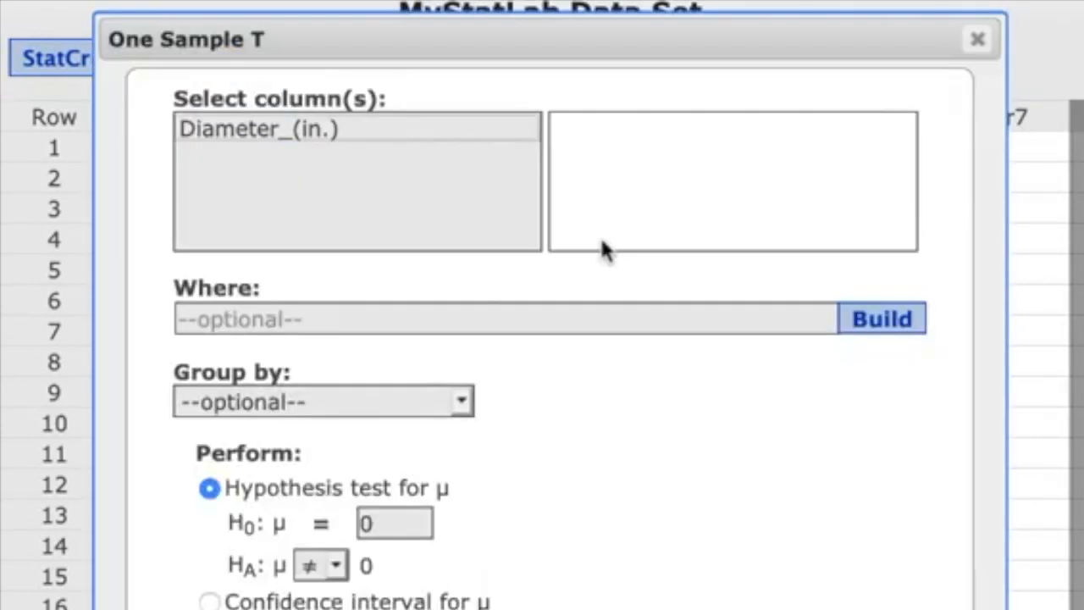
pyautogui.click(225, 133)
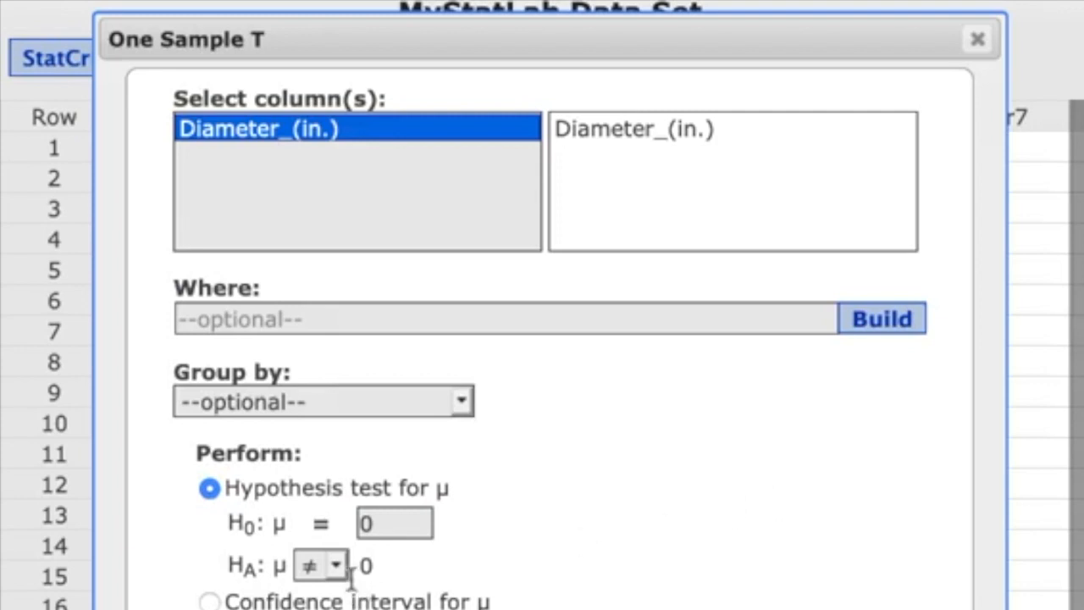
# - Set the null hypothesis mean to 1.68 with the ≠ alternative and compute the T test
pyautogui.click(395, 525)
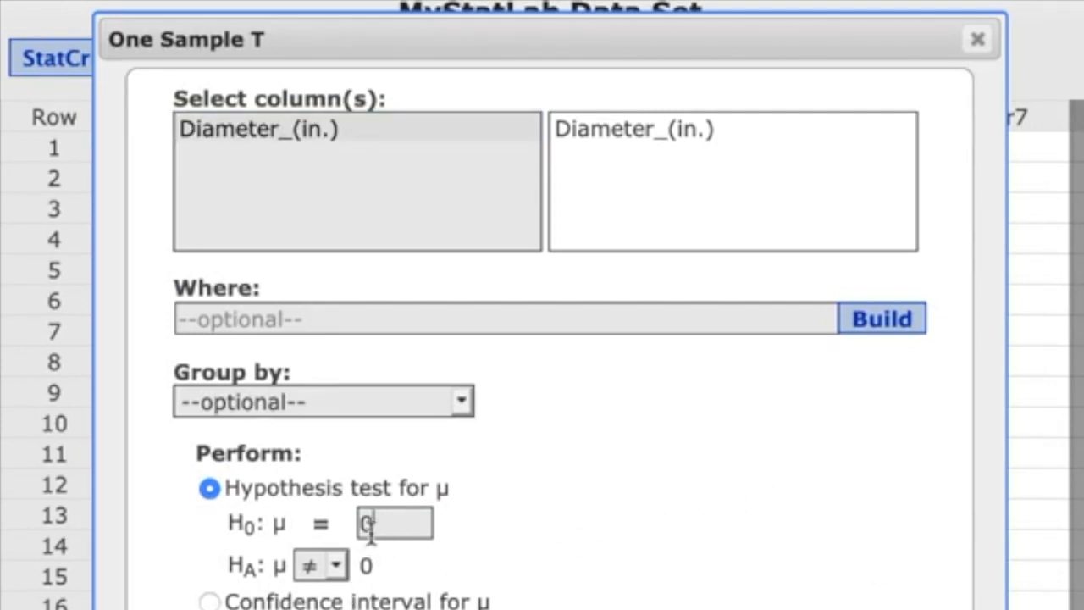
pyautogui.press('BackSpace')
pyautogui.write('\\1.68')
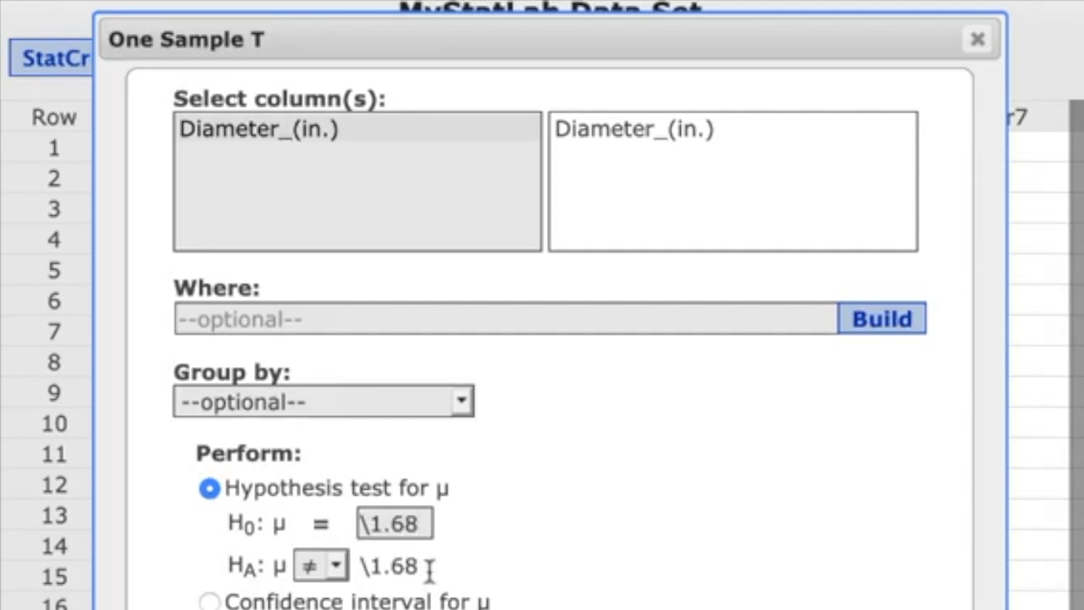
pyautogui.press('BackSpace')
pyautogui.press('BackSpace')
pyautogui.press('BackSpace')
pyautogui.press('BackSpace')
pyautogui.press('BackSpace')
pyautogui.write('1')
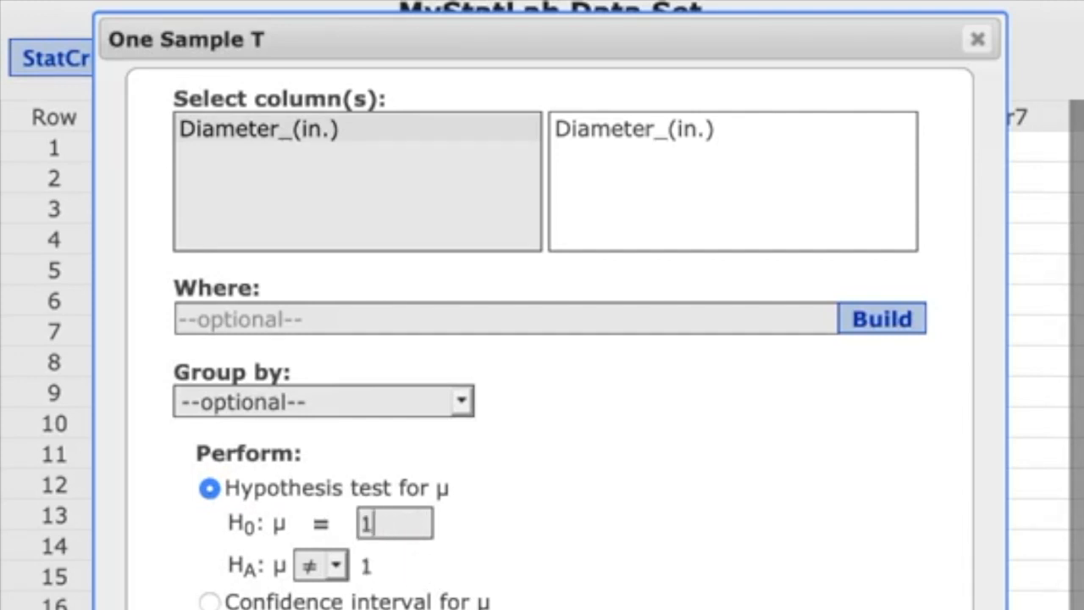
pyautogui.write('.68')
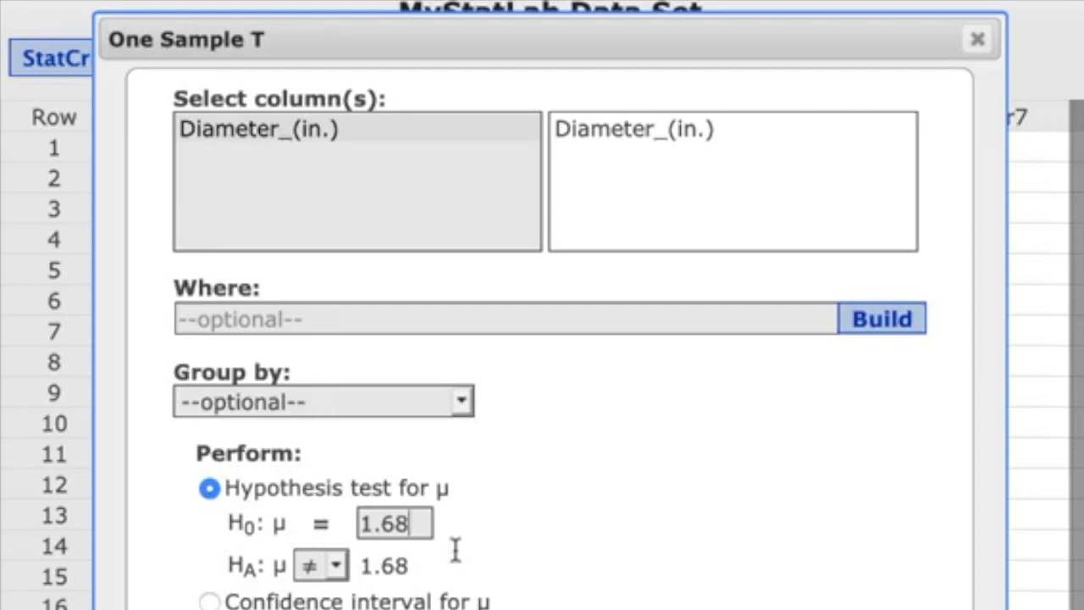
pyautogui.scroll(-5, 545, 547)
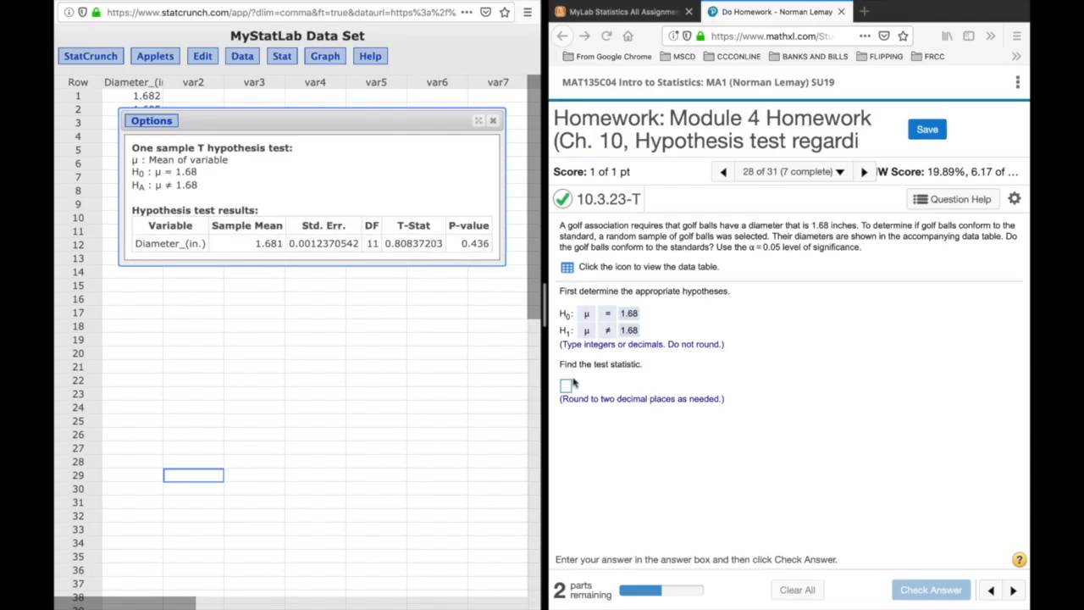
# - Answer the test statistic question with .81 and submit it for checking
pyautogui.click(567, 387)
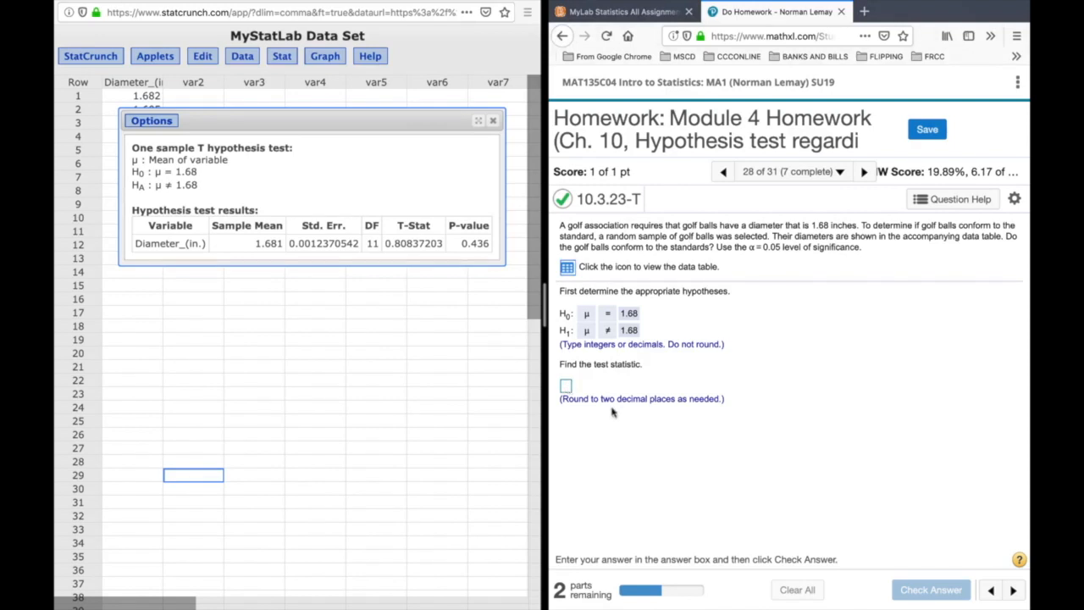
pyautogui.click(566, 386)
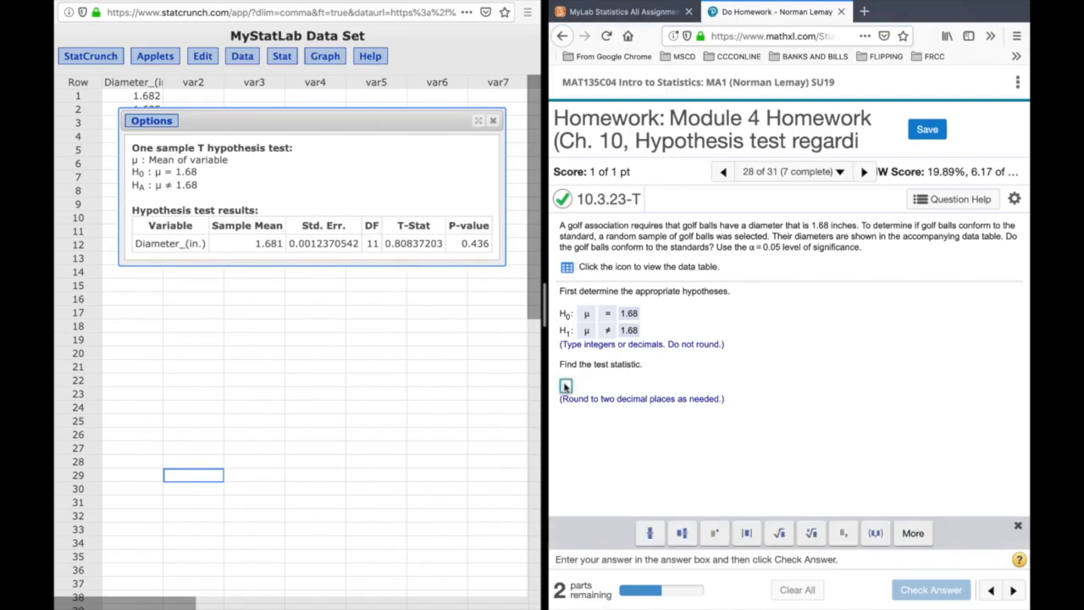
pyautogui.write('.81')
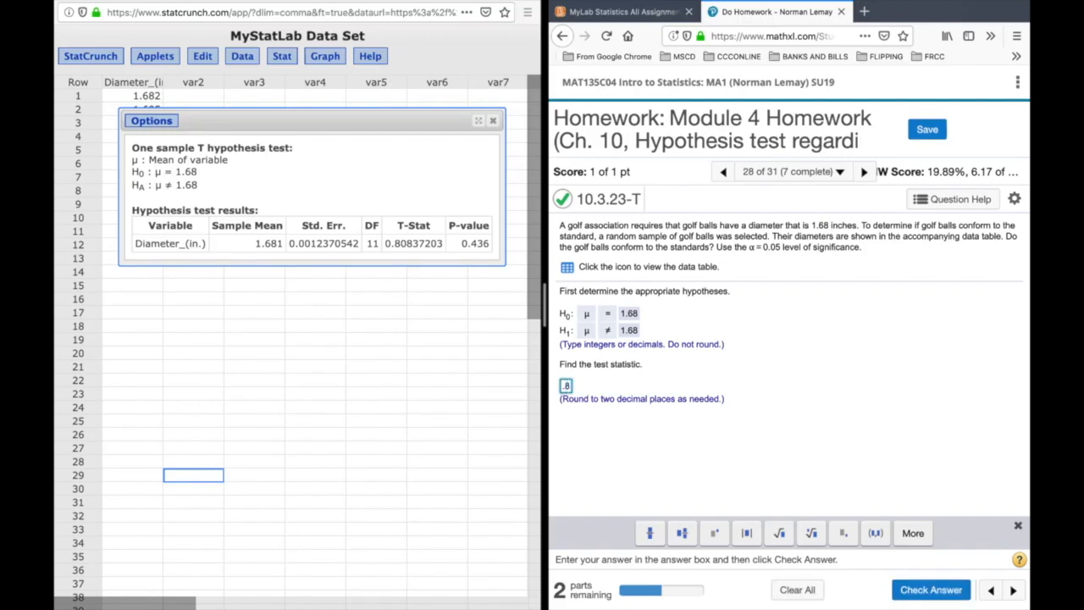
pyautogui.click(931, 589)
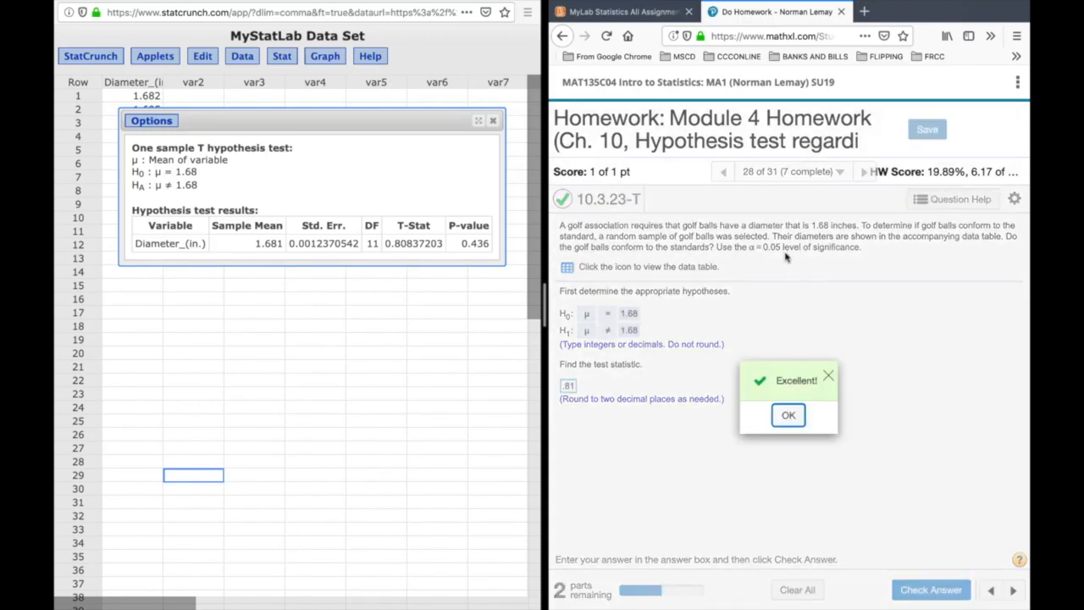
pyautogui.click(785, 415)
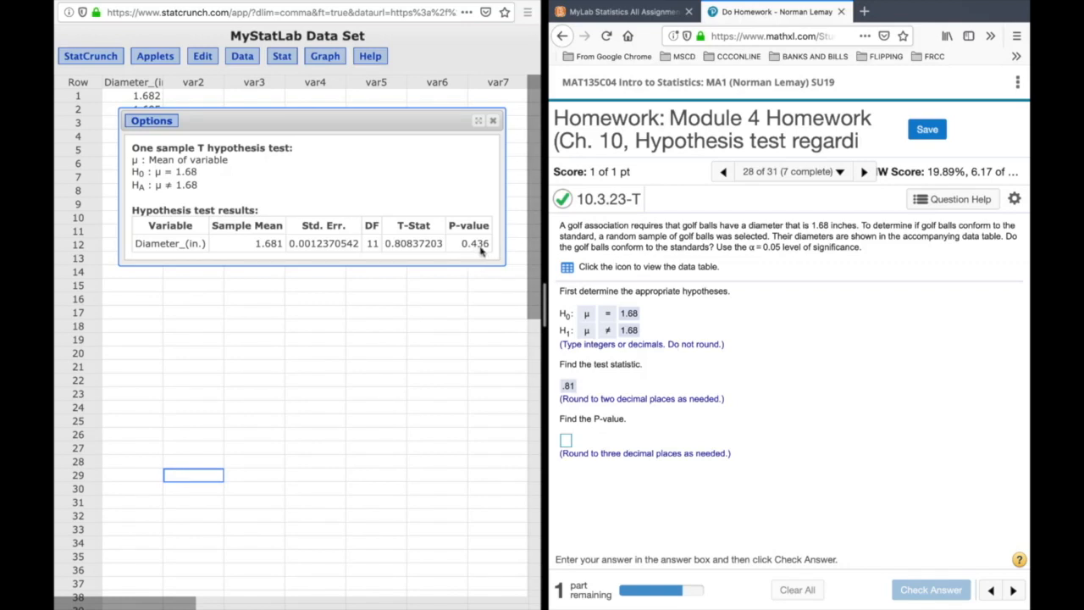
# - Answer the P-value question with .436, submit it for checking and dismiss the feedback
pyautogui.click(566, 441)
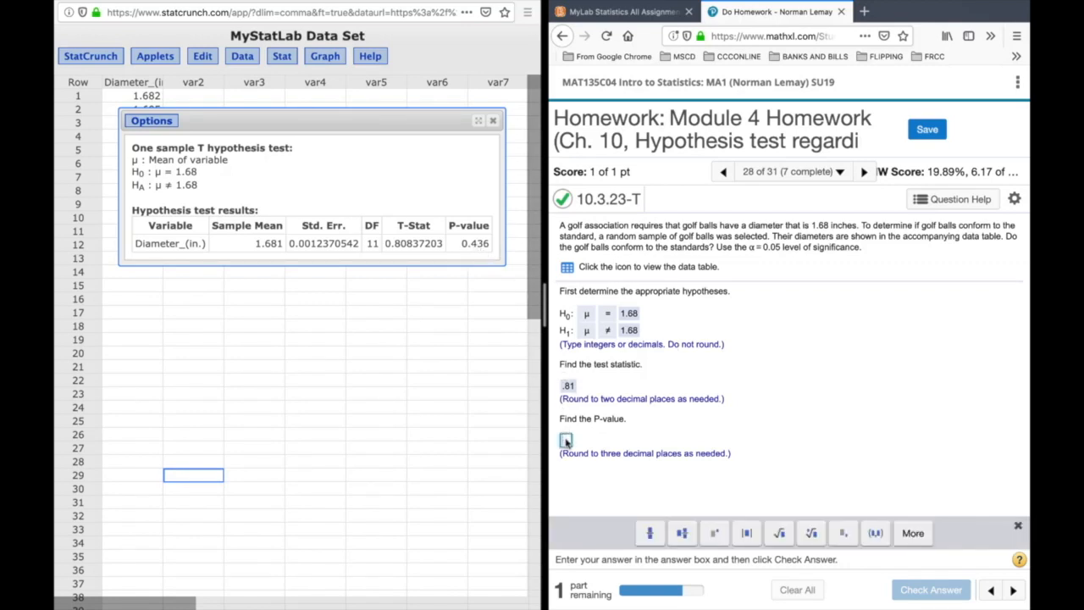
pyautogui.write('.436')
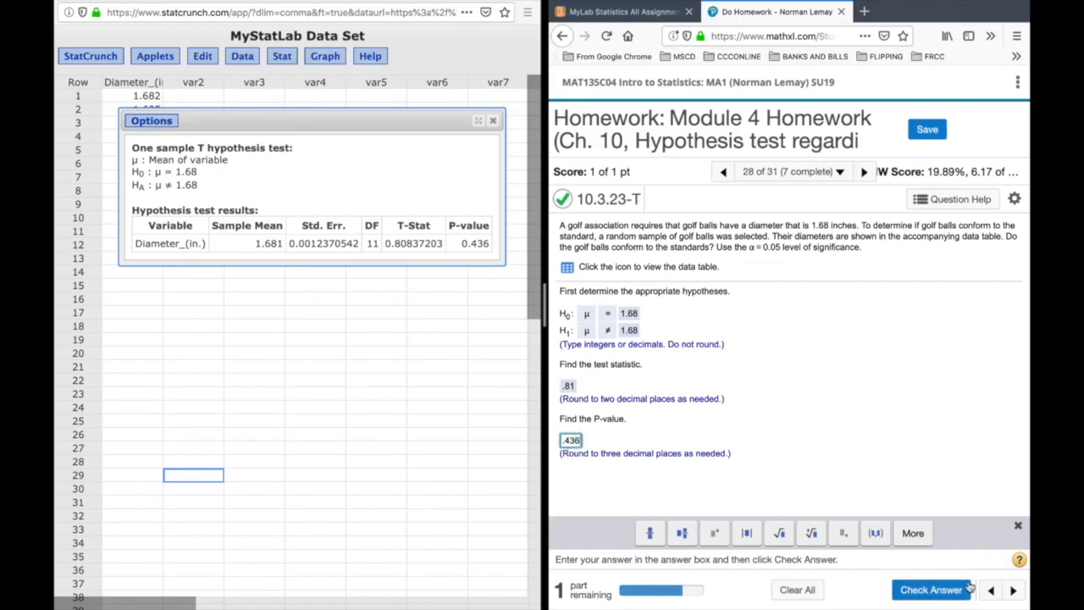
pyautogui.click(941, 596)
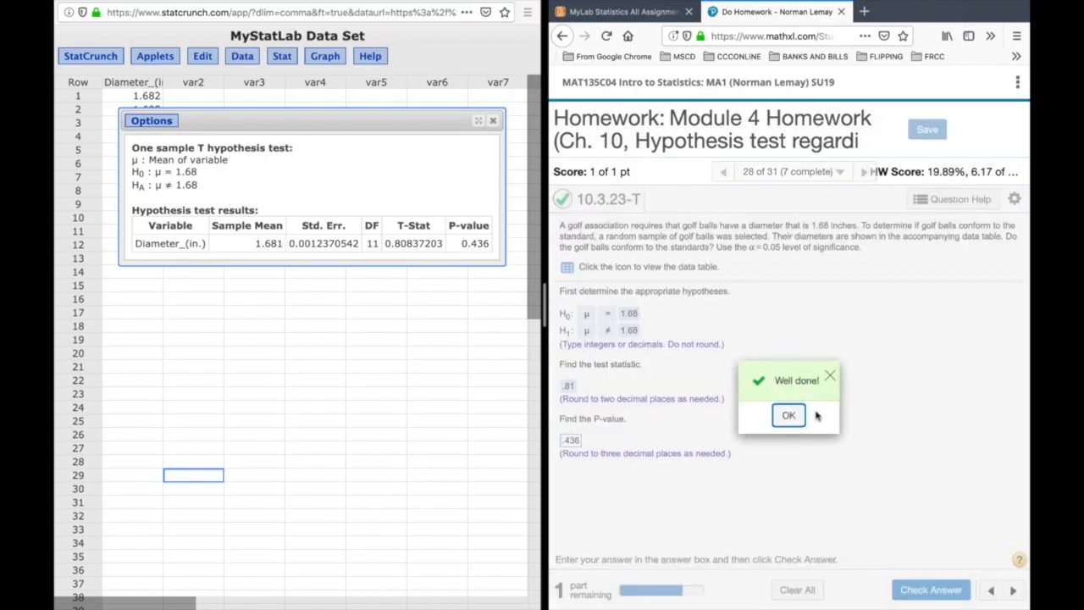
pyautogui.click(789, 416)
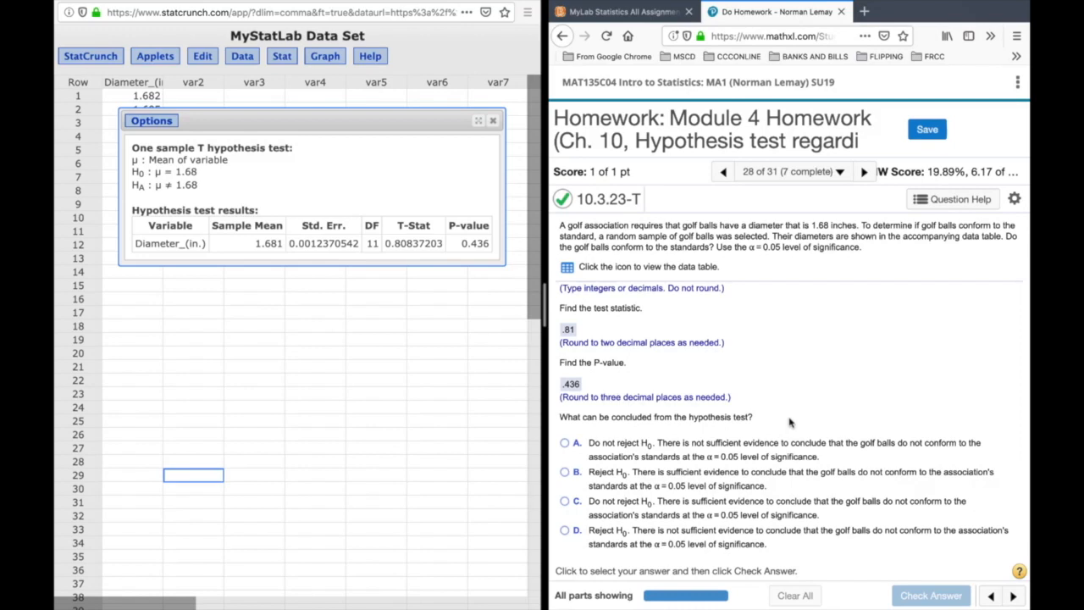
# - Choose the conclusion not to reject H0 for insufficient evidence of nonconformity, submit it and advance to the next question
pyautogui.scroll(-1, 789, 421)
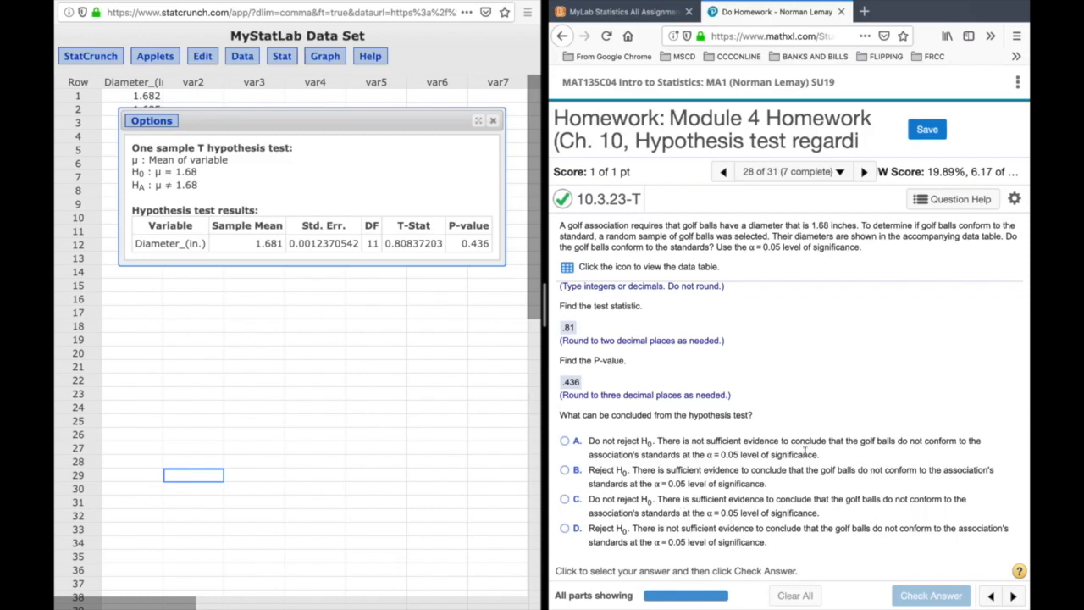
pyautogui.click(566, 442)
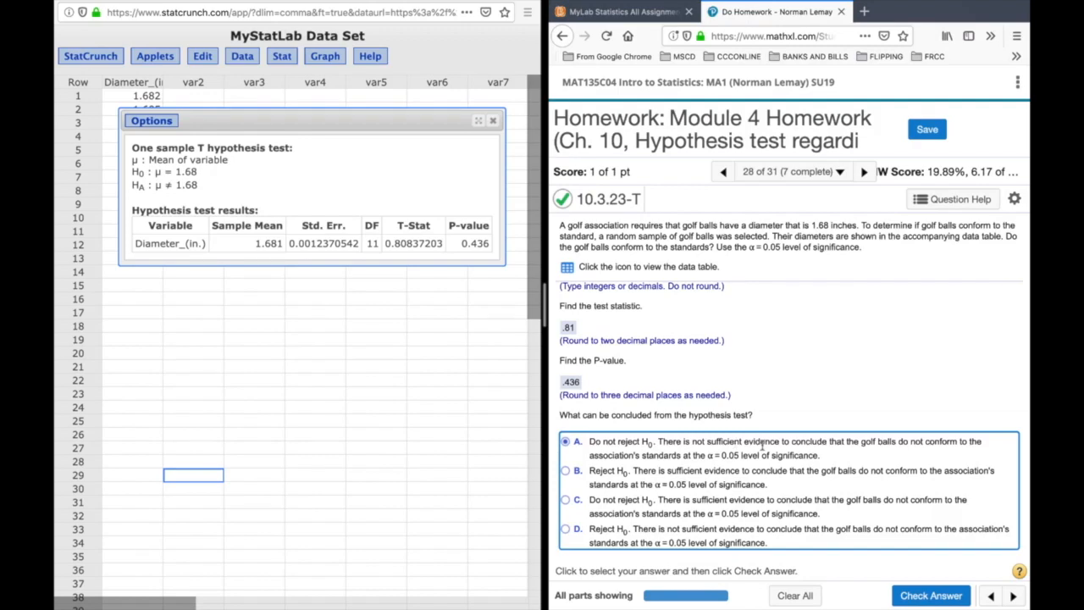
pyautogui.click(917, 597)
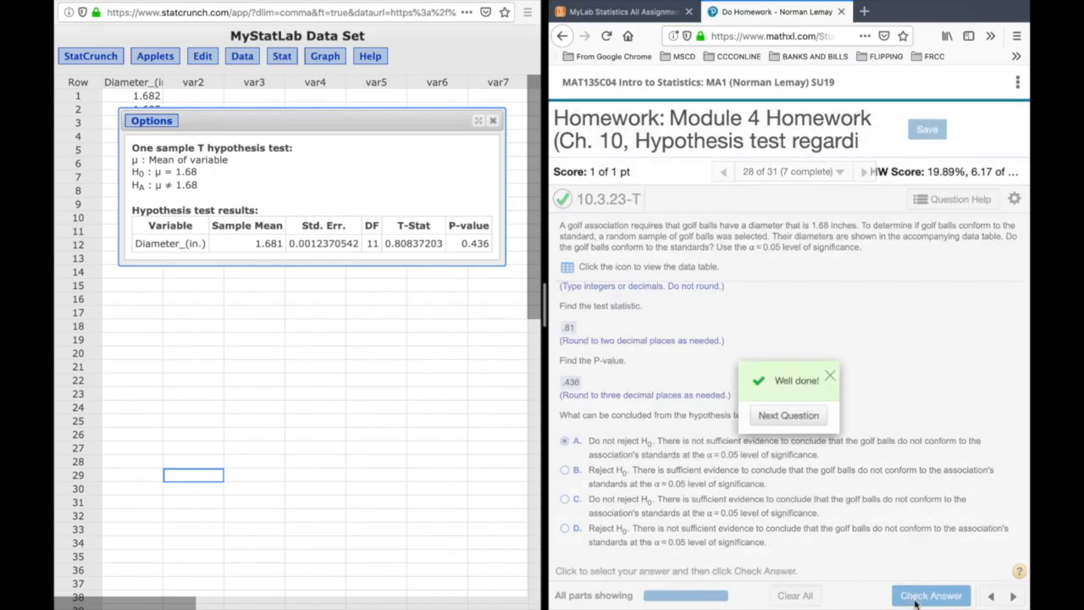
pyautogui.click(786, 416)
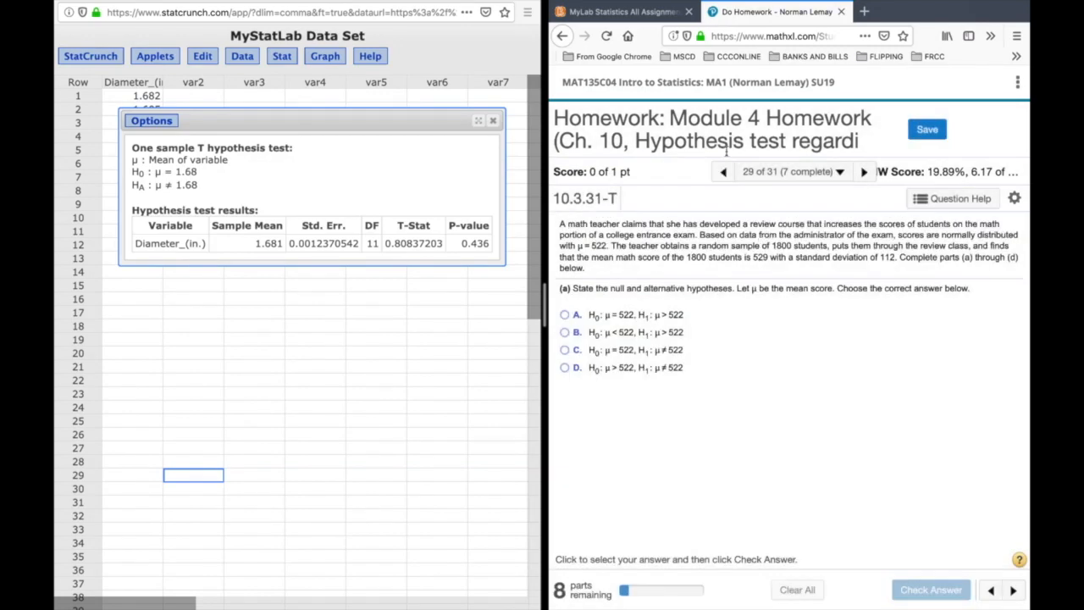
# - Go to homework question 31, 10.5.4-T, and load a similar question with new numbers
pyautogui.click(809, 174)
pyautogui.click(732, 488)
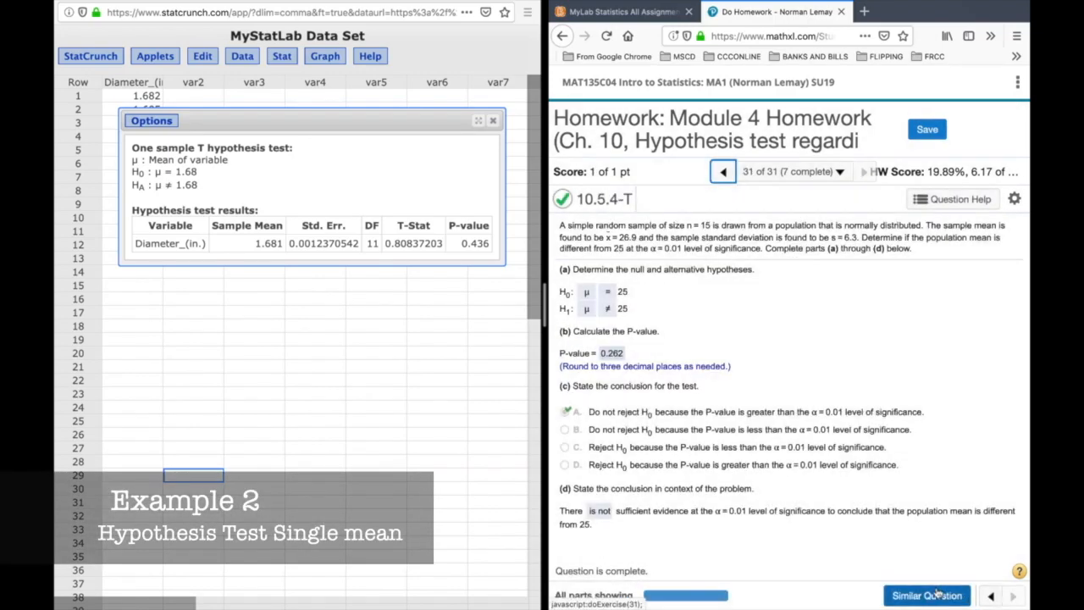
pyautogui.click(937, 593)
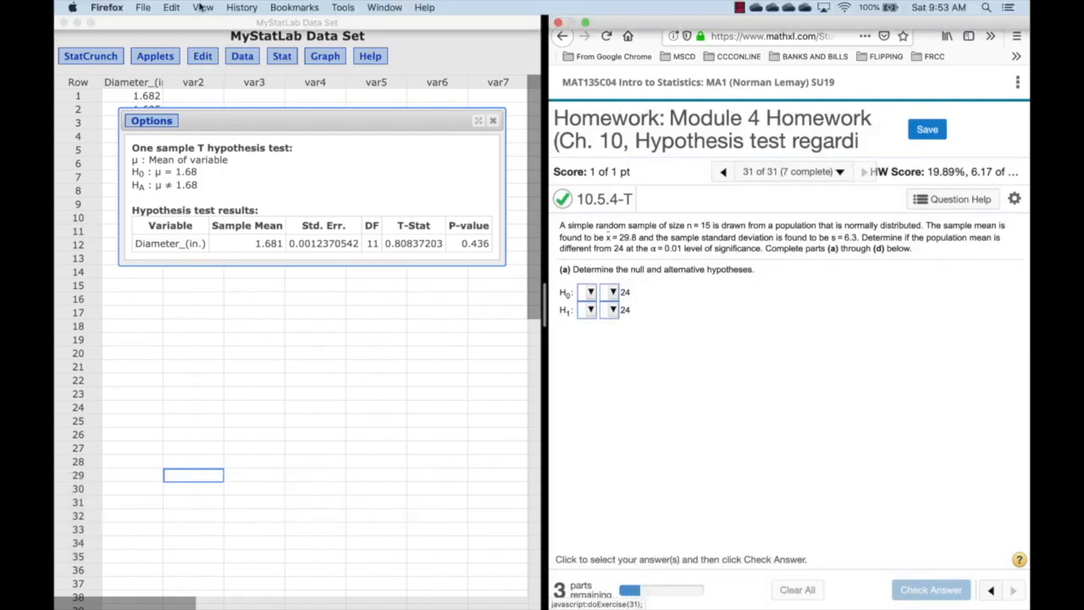
# - Close the StatCrunch golf ball data set window and take the homework window out of full screen
pyautogui.click(197, 46)
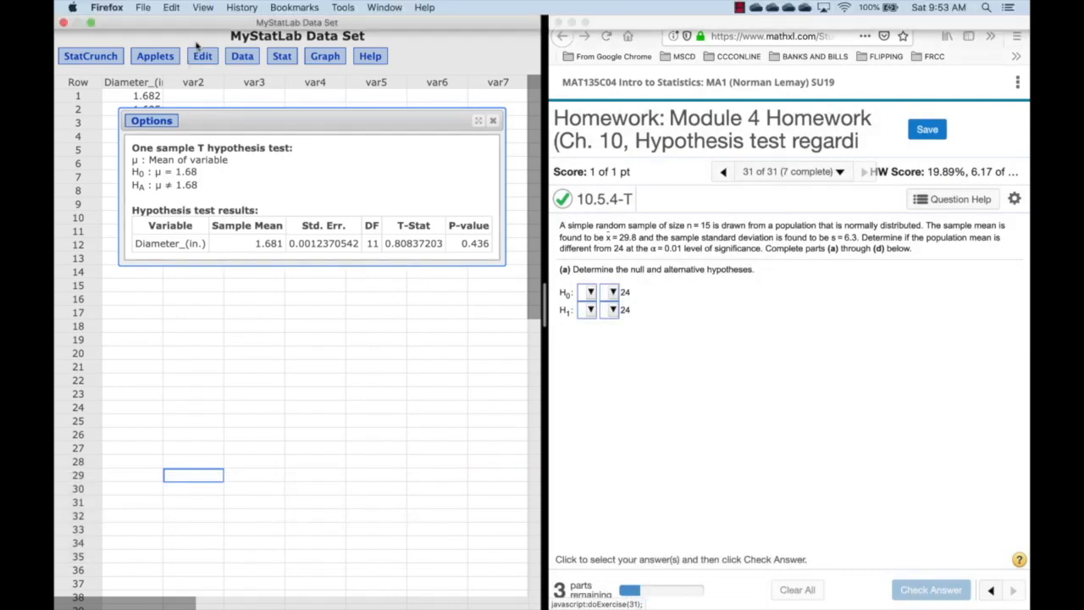
pyautogui.click(63, 24)
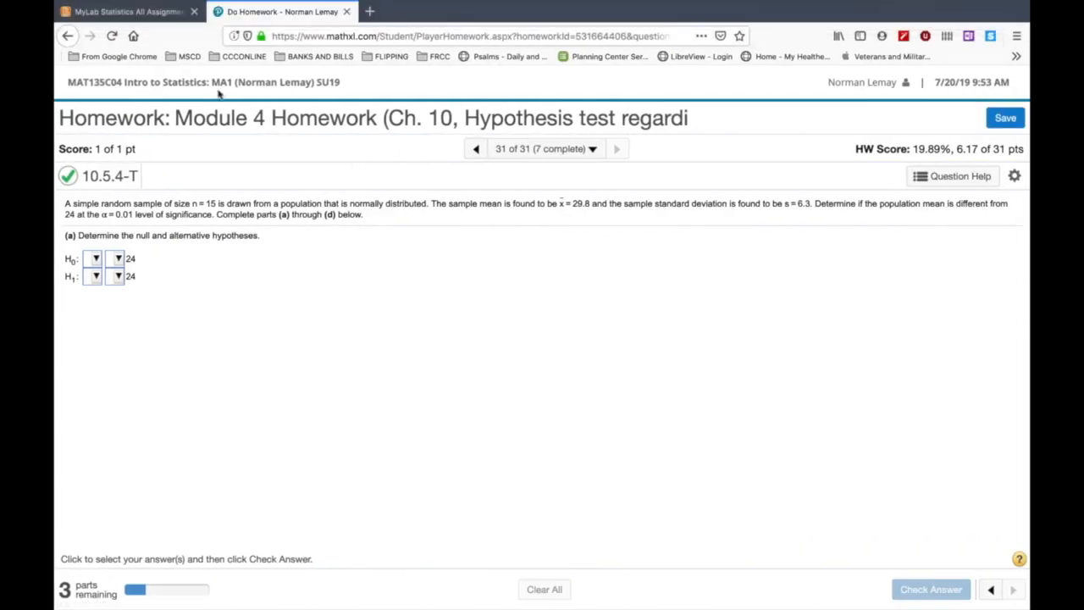
pyautogui.click(91, 25)
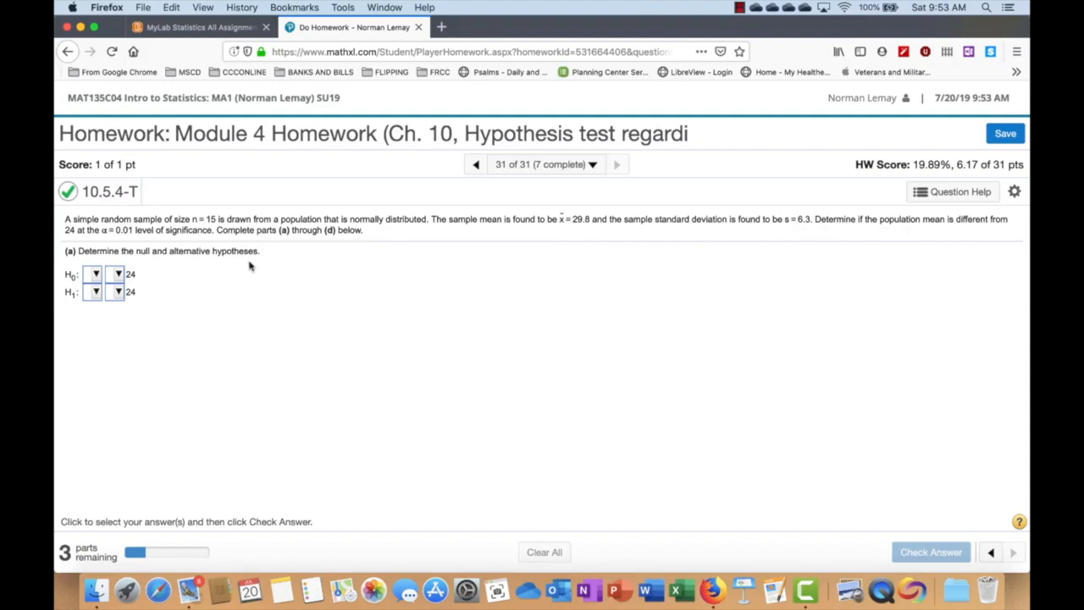
# - Set the hypotheses to H0: μ = 24 and H1: μ ≠ 24, submit them for checking and dismiss the feedback
pyautogui.click(95, 274)
pyautogui.click(100, 331)
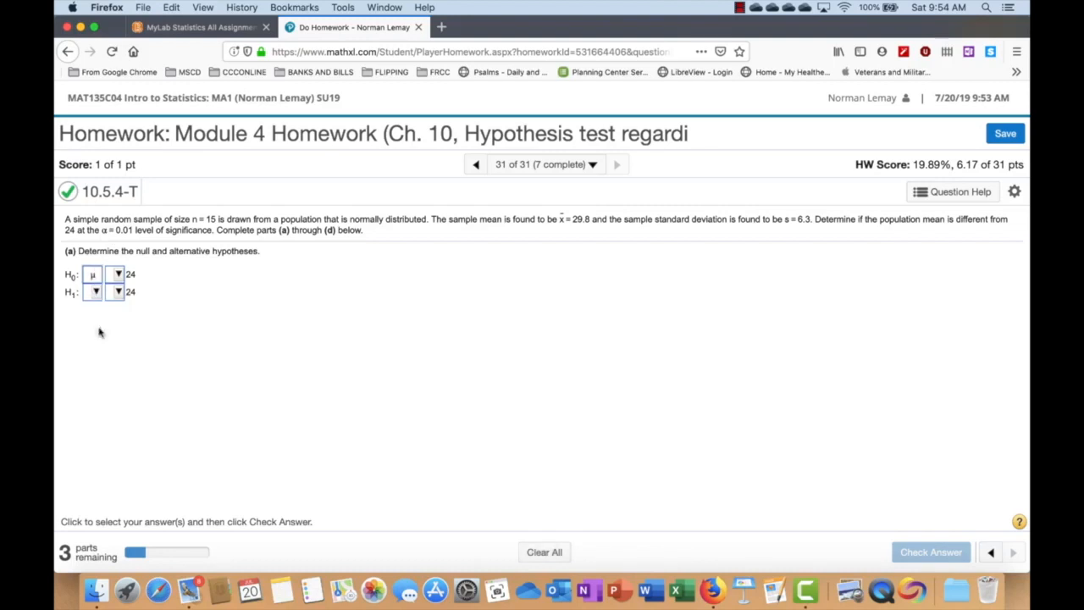
pyautogui.click(123, 275)
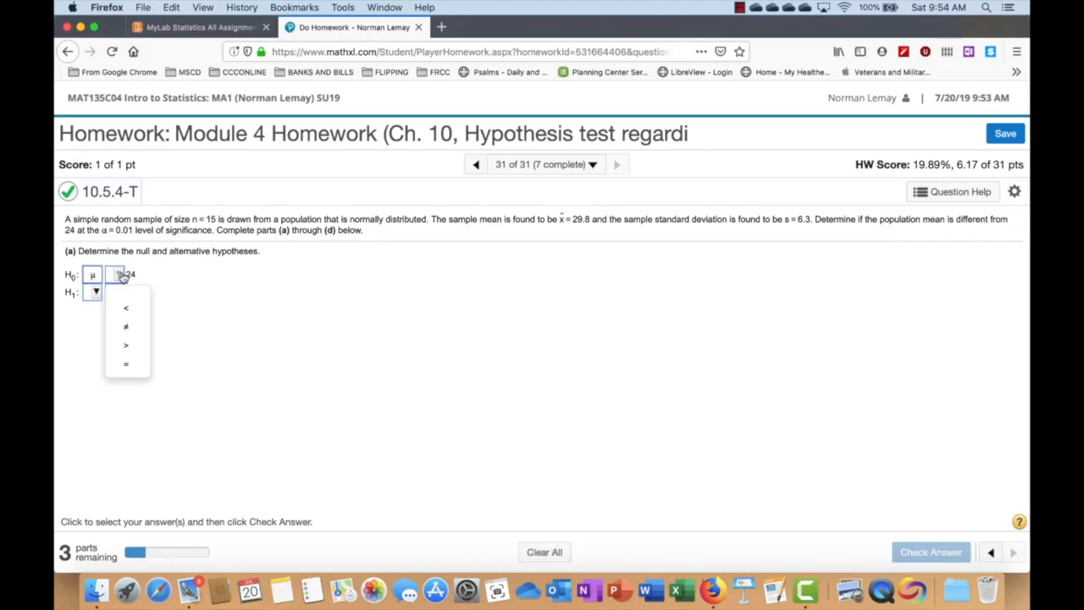
pyautogui.click(129, 364)
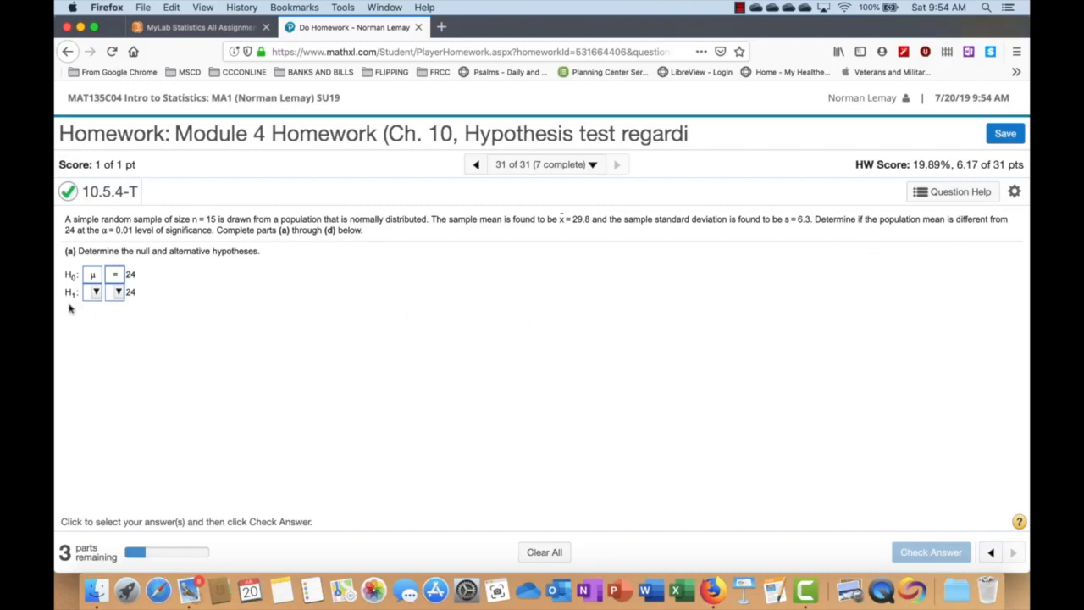
pyautogui.click(98, 294)
pyautogui.click(99, 339)
pyautogui.click(99, 296)
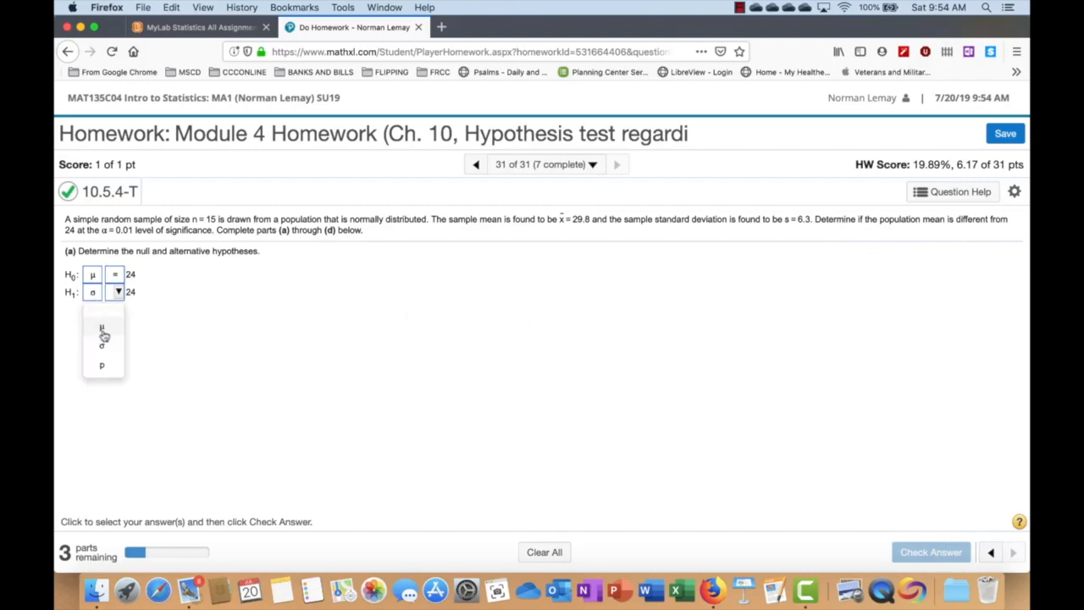
pyautogui.click(103, 329)
pyautogui.click(118, 293)
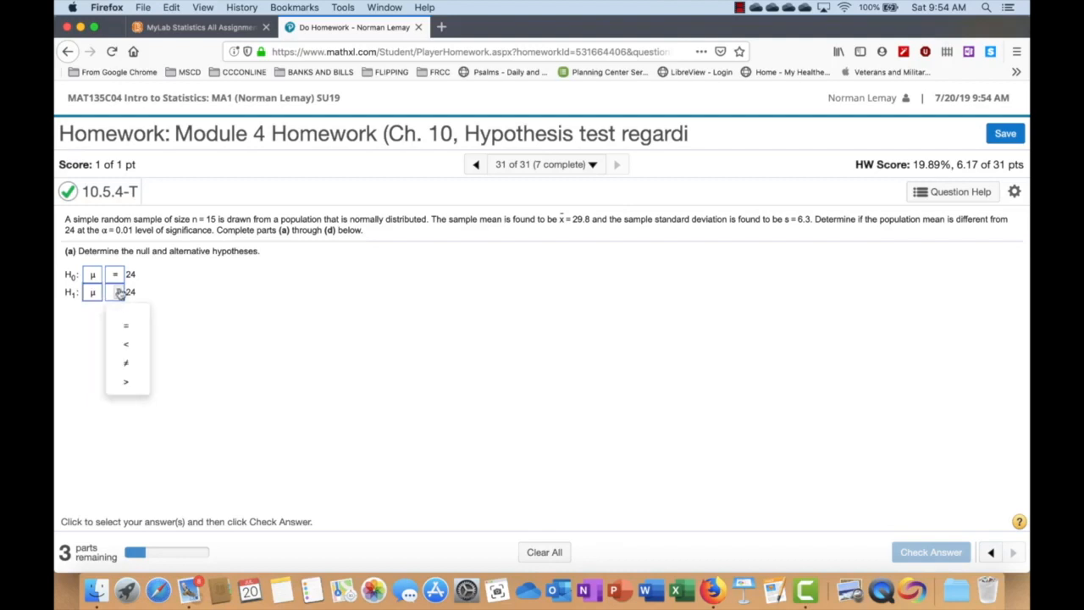
pyautogui.click(131, 364)
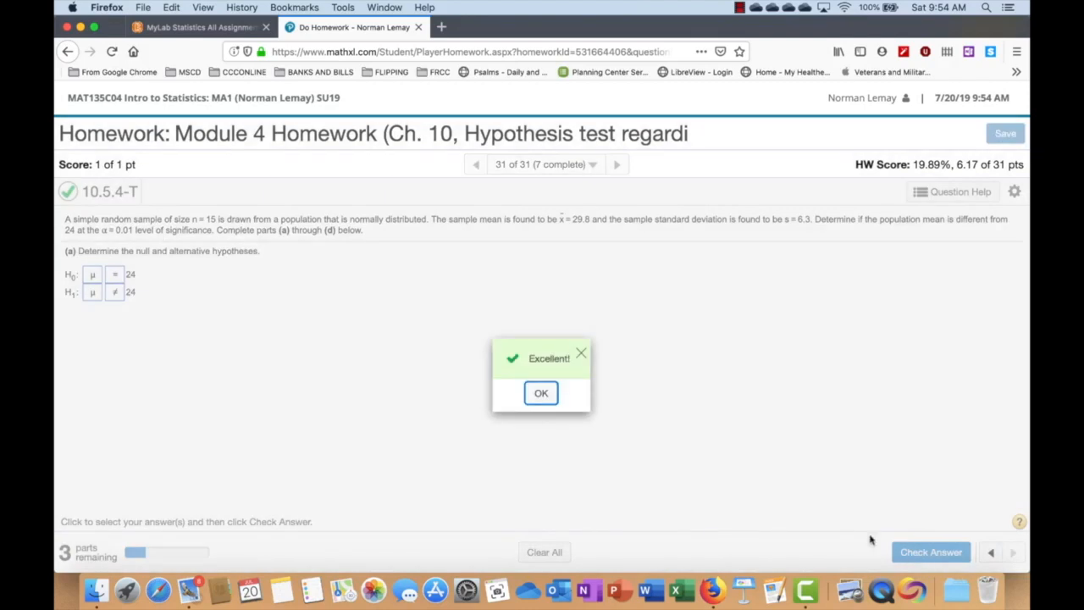
pyautogui.click(542, 393)
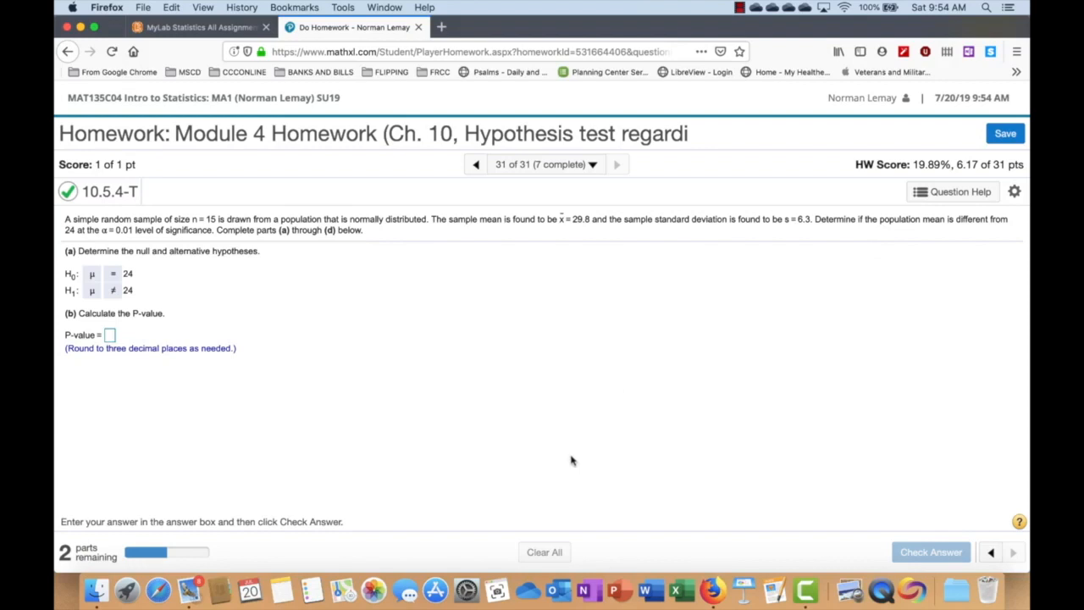
# - Open a blank StatCrunch sheet from the question help and place it beside the homework page in split view
pyautogui.click(962, 191)
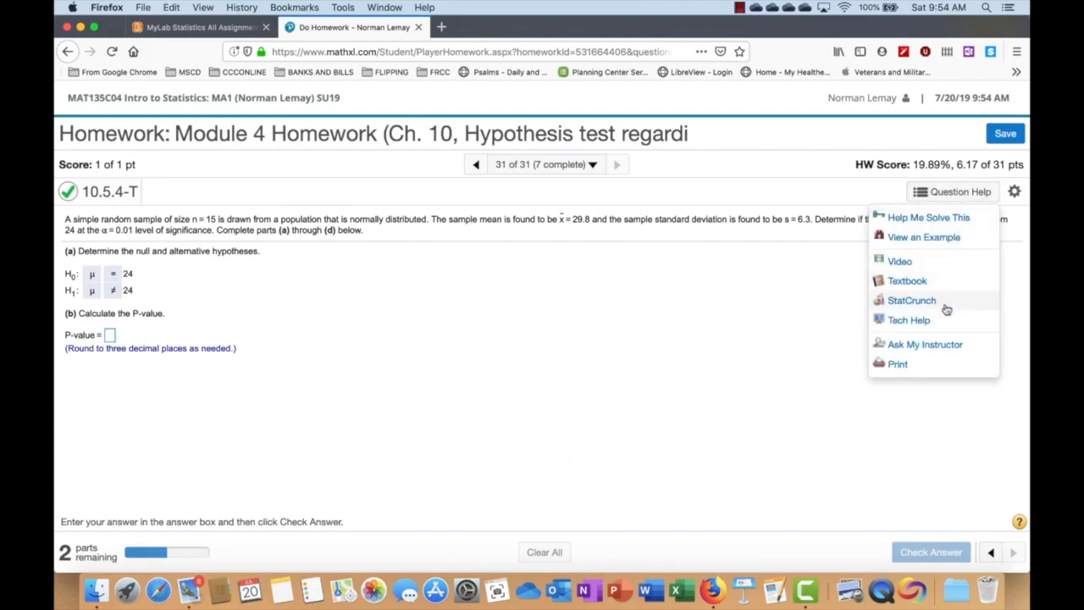
pyautogui.click(911, 301)
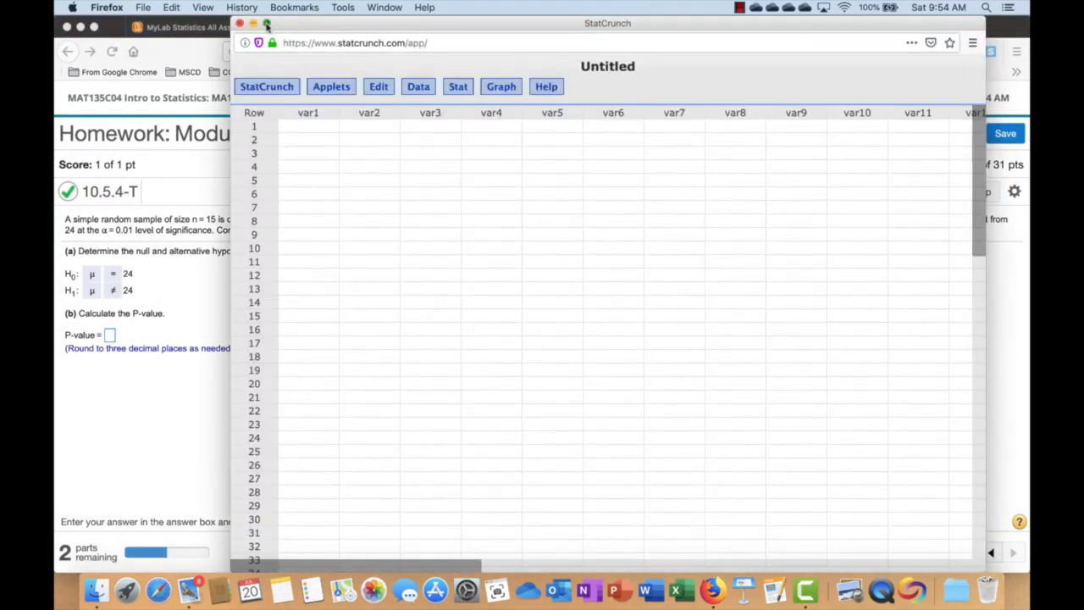
pyautogui.moveTo(266, 24); pyautogui.dragTo(271, 31)
pyautogui.click(631, 310)
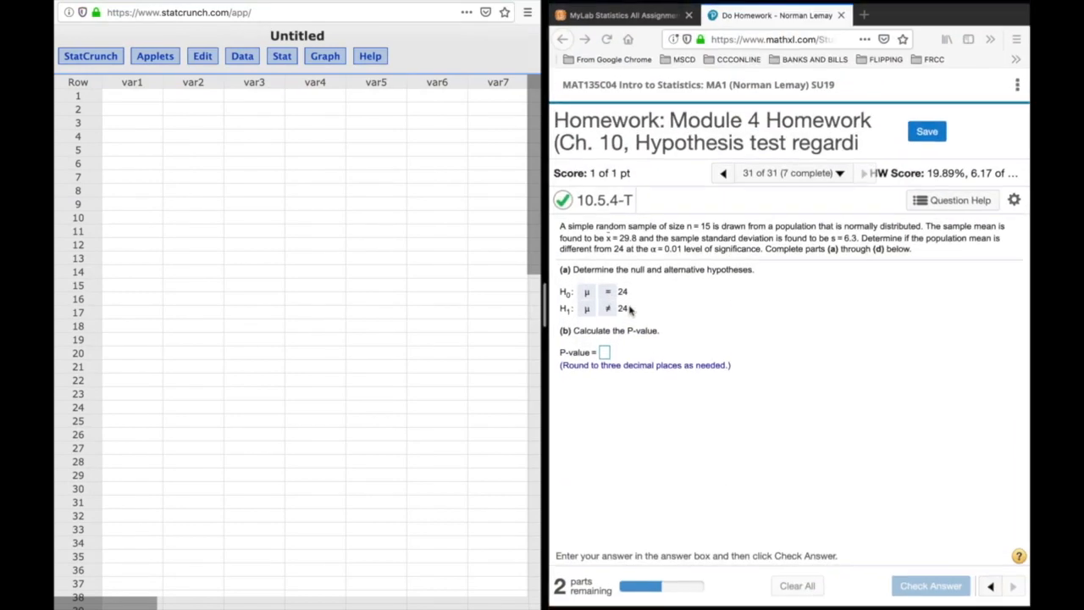
# - Start a one-sample T test with summary statistics in StatCrunch
pyautogui.click(282, 57)
pyautogui.moveTo(312, 140)
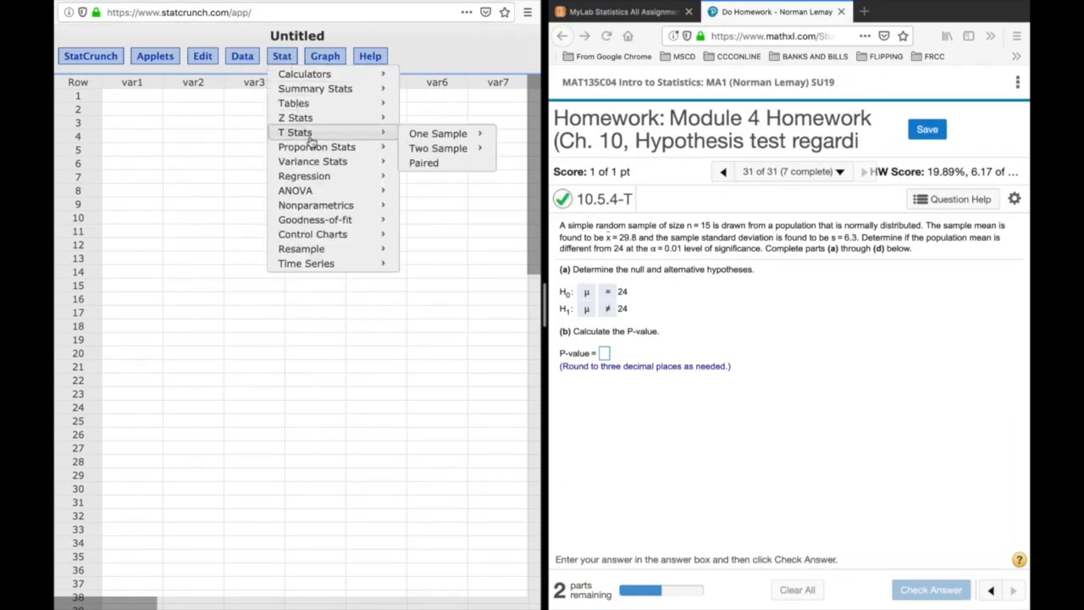
pyautogui.moveTo(415, 135)
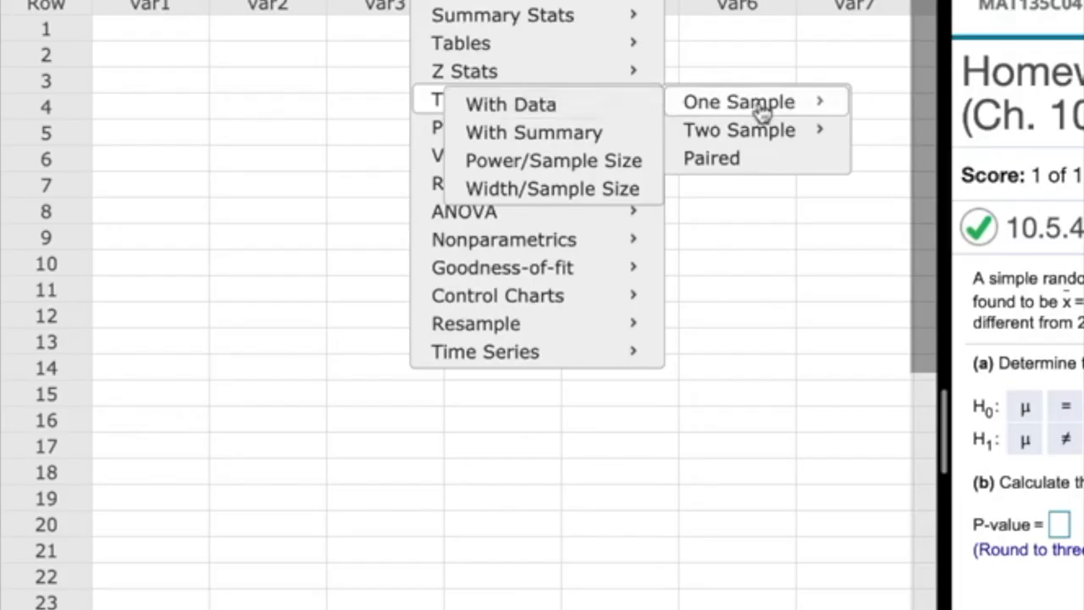
pyautogui.click(537, 145)
# - Enter a sample mean of 29.8, a sample standard deviation of 6.3 and a sample size of 15
pyautogui.click(354, 190)
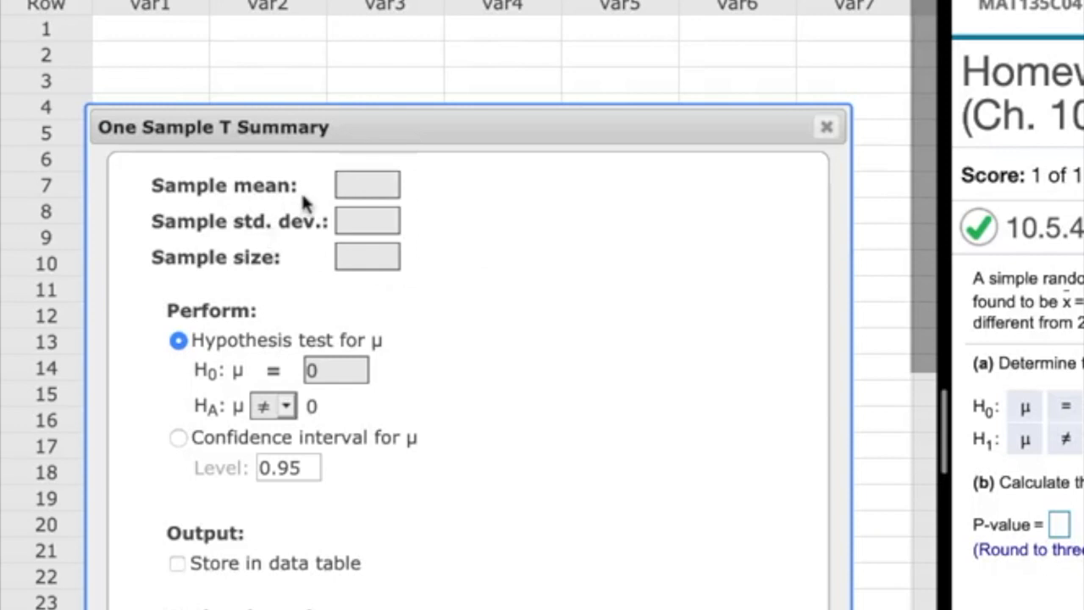
pyautogui.write('29.8')
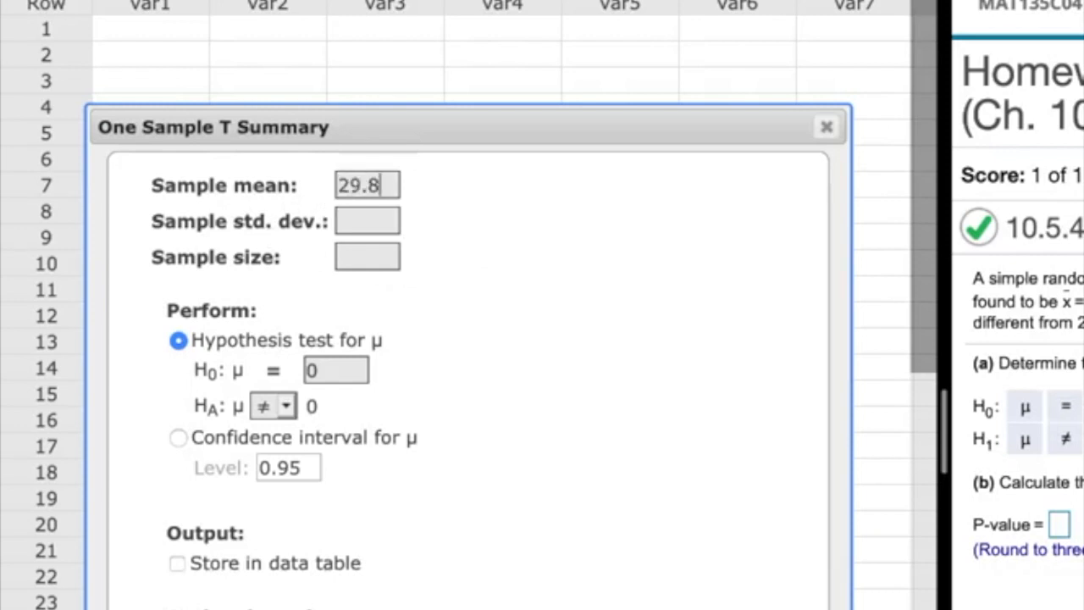
pyautogui.click(383, 230)
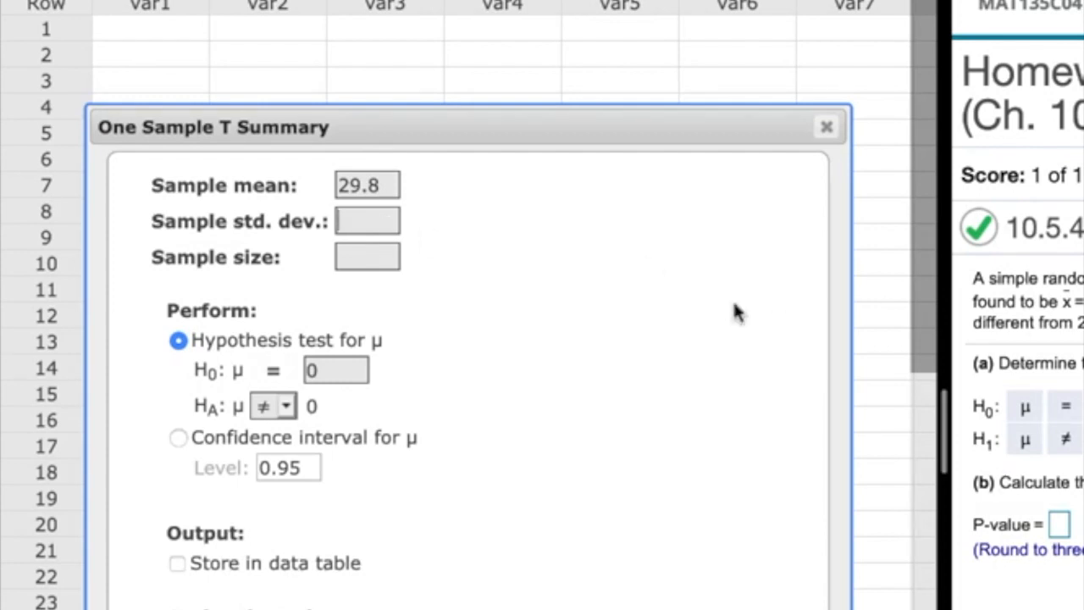
pyautogui.write('6.3')
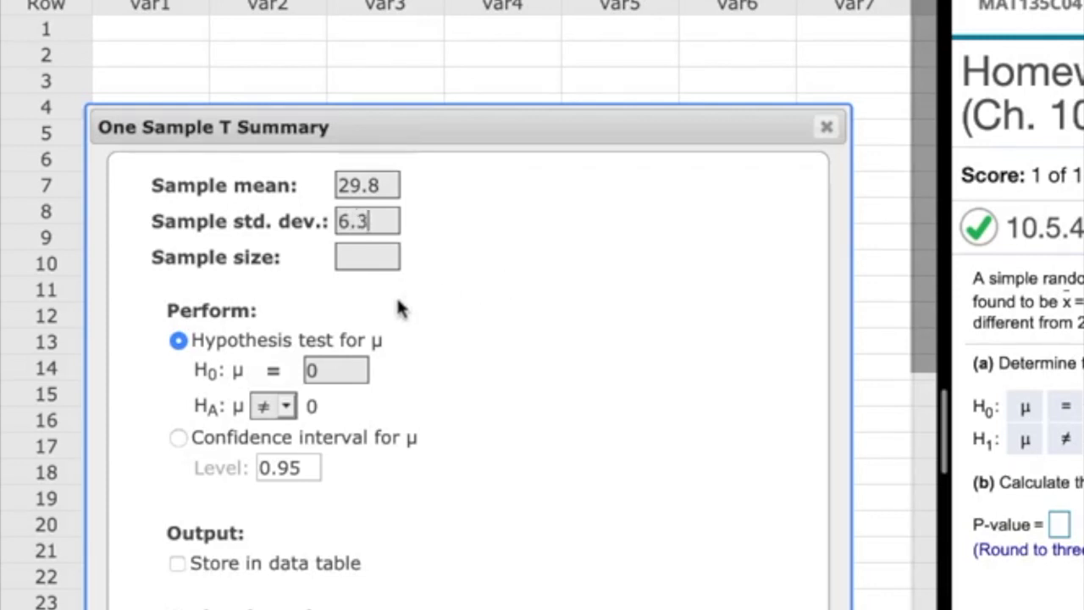
pyautogui.click(356, 256)
pyautogui.write('15')
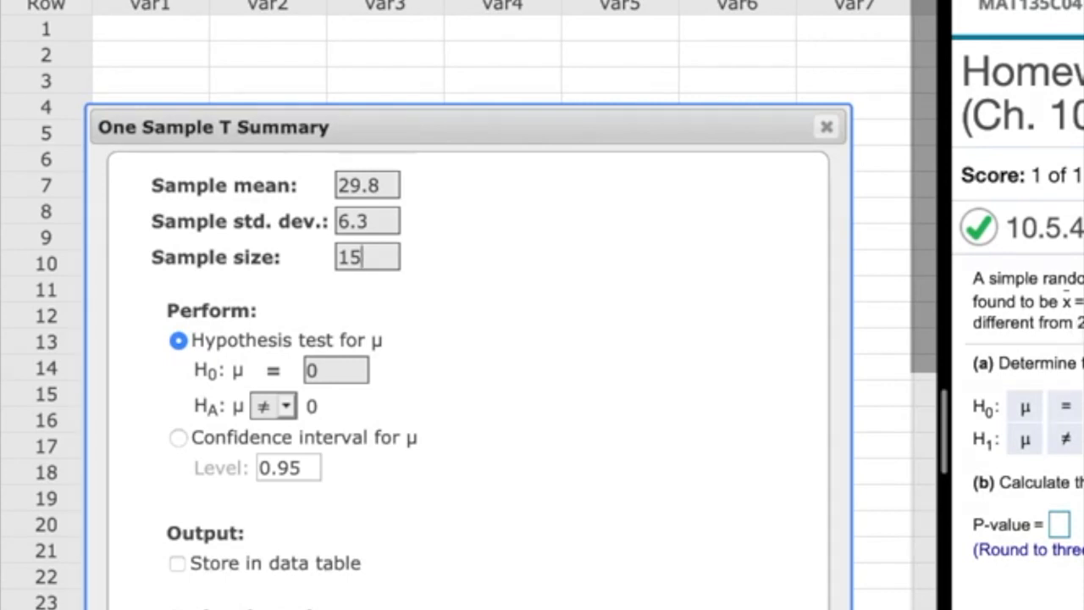
# - Set the null hypothesis mean to 24 with the ≠ alternative and compute the summary T test
pyautogui.click(332, 369)
pyautogui.press('BackSpace')
pyautogui.write('25')
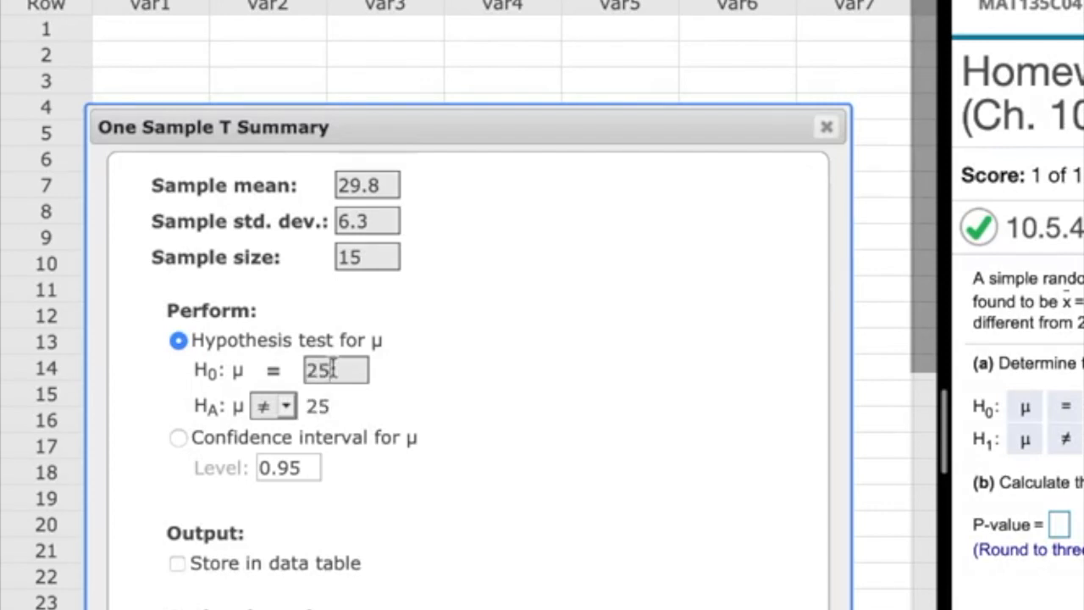
pyautogui.press('BackSpace')
pyautogui.write('4')
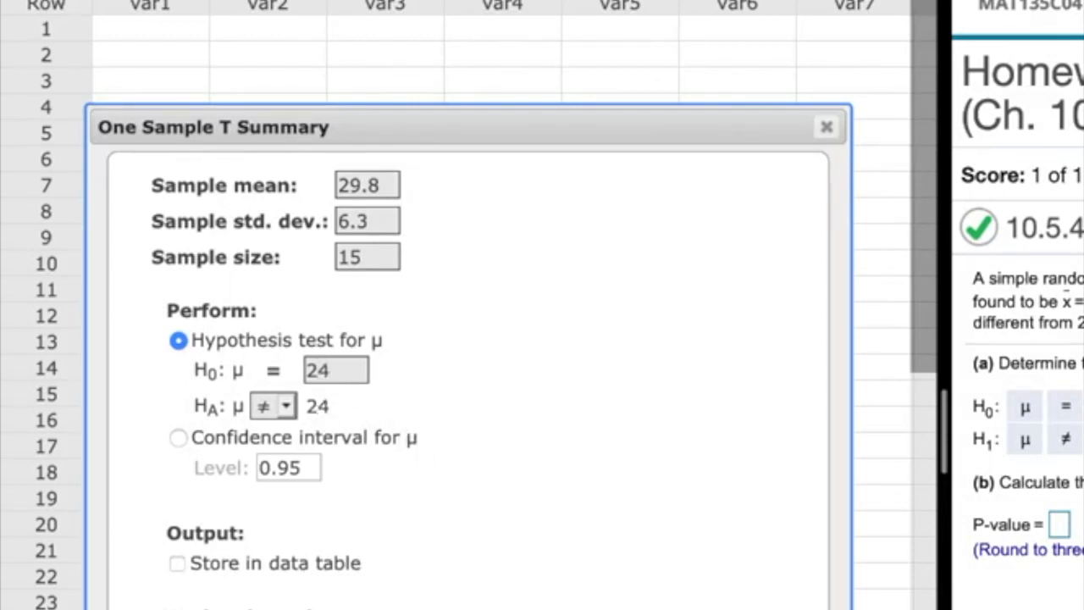
pyautogui.click(790, 609)
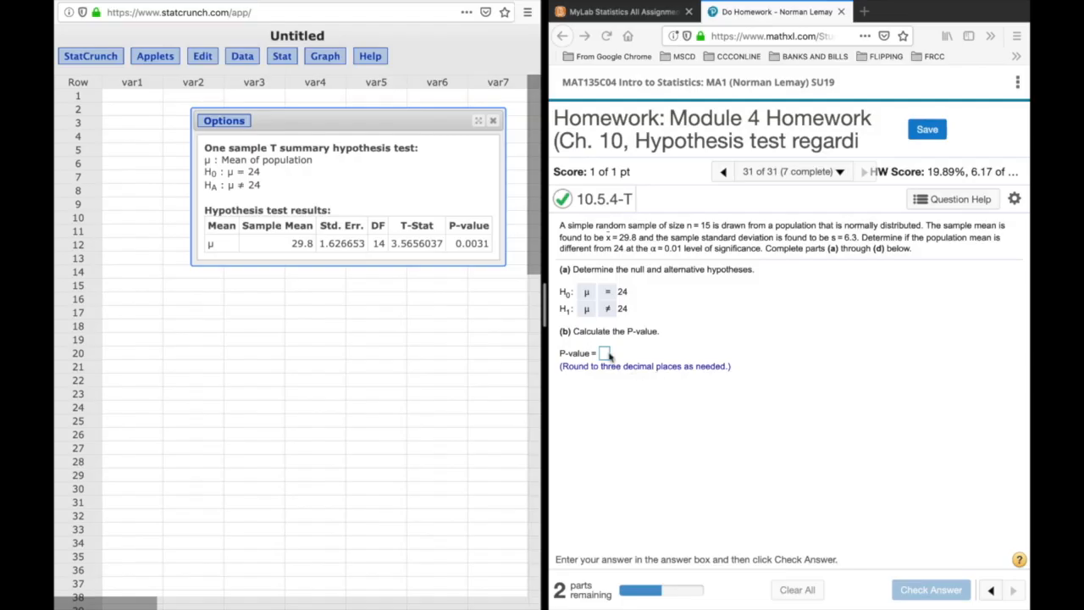
# - Answer part (b) with a P-value of .003, submit it for checking and dismiss the feedback
pyautogui.click(604, 353)
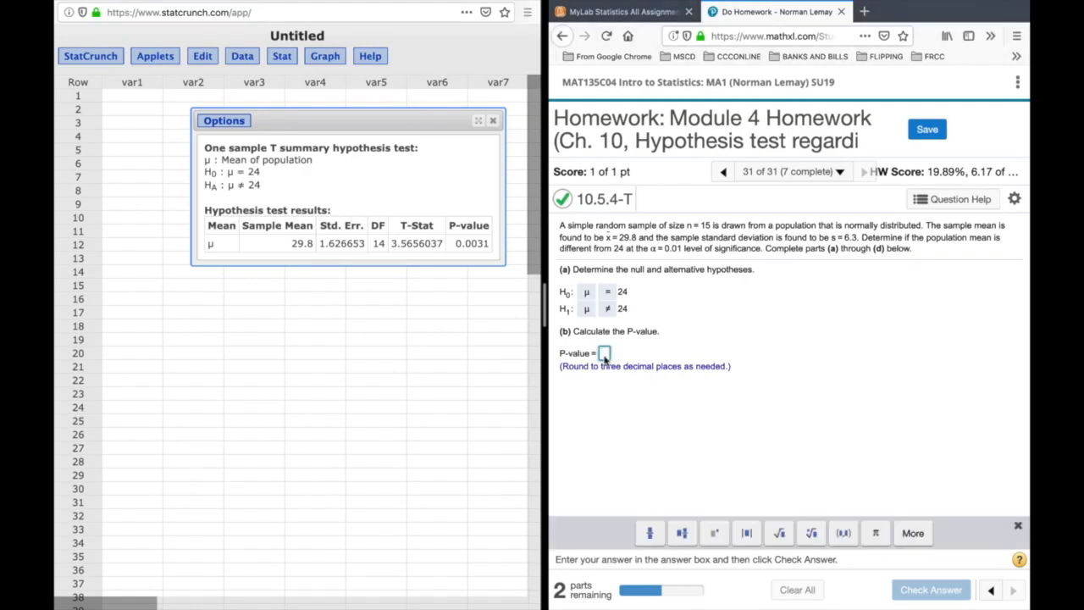
pyautogui.write('.003')
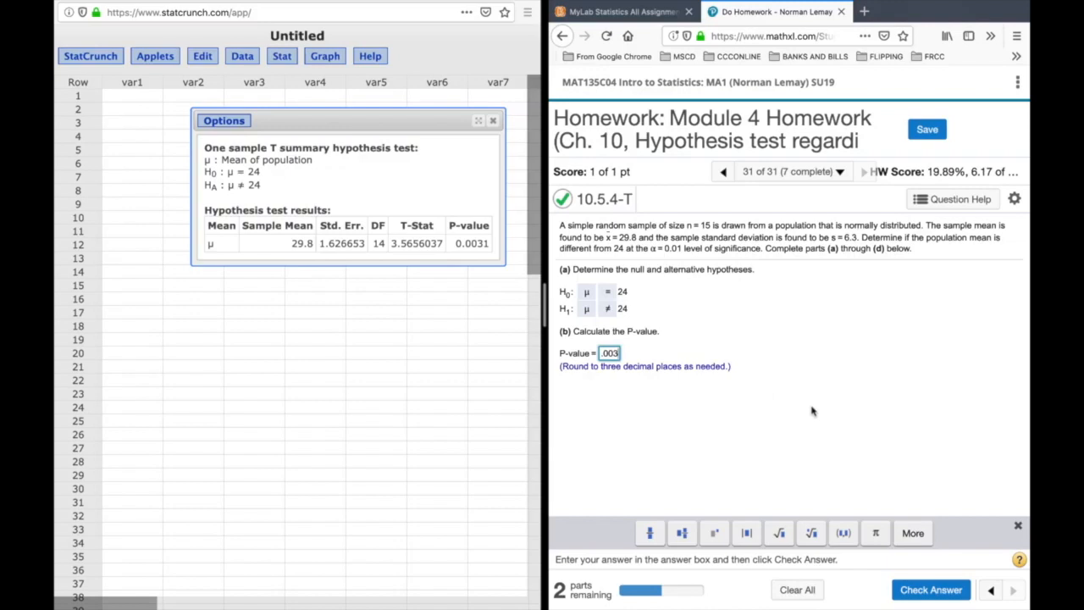
pyautogui.click(925, 591)
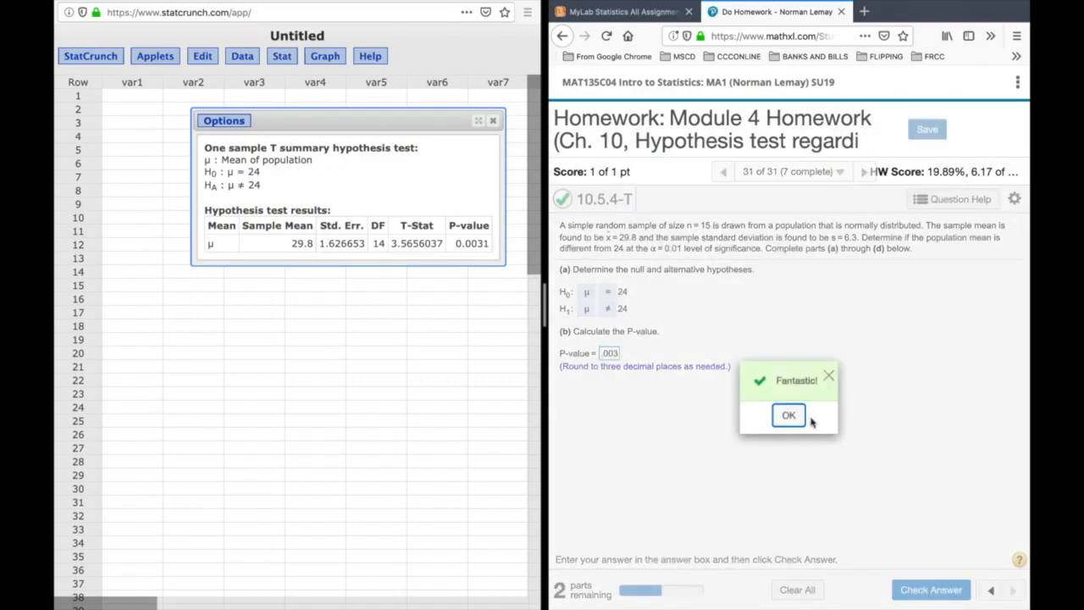
pyautogui.click(784, 420)
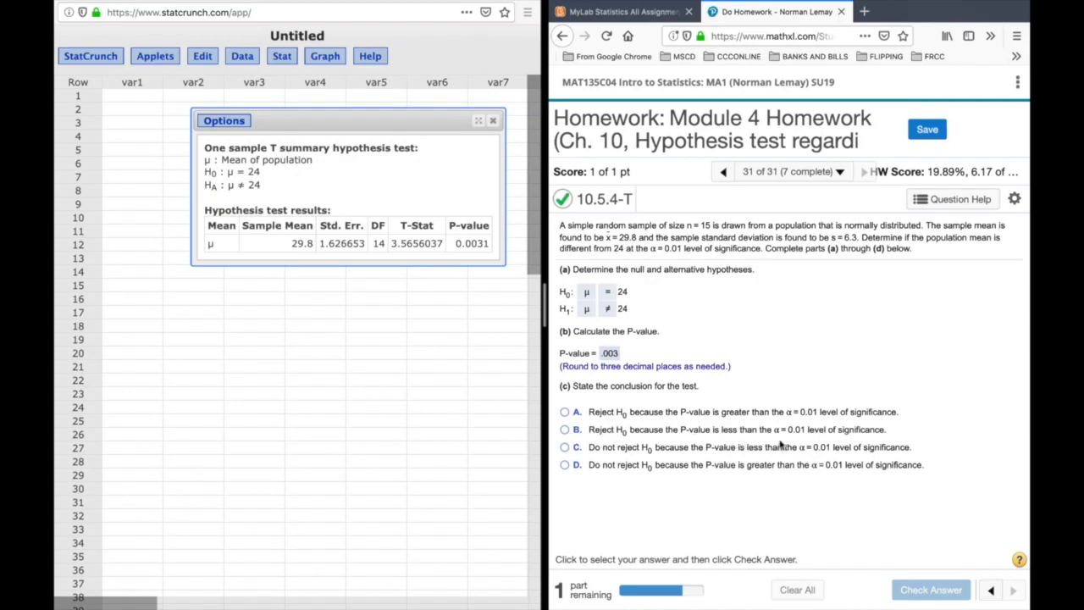
# - Answer part (c) by rejecting H0 because the P-value is less than α = 0.01, submit it and dismiss the feedback
pyautogui.click(565, 431)
pyautogui.click(949, 588)
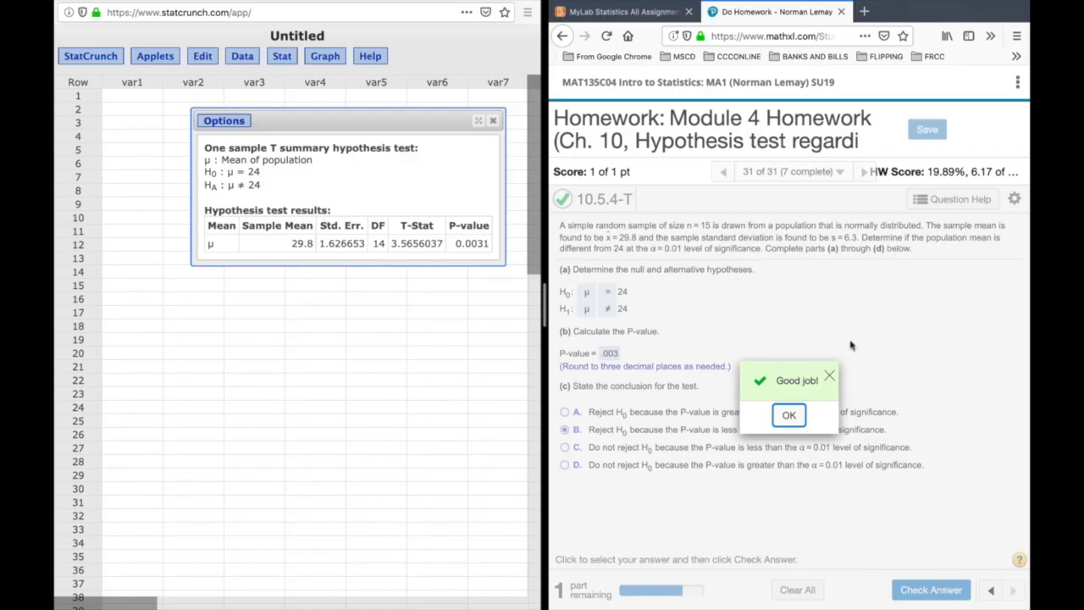
pyautogui.click(794, 421)
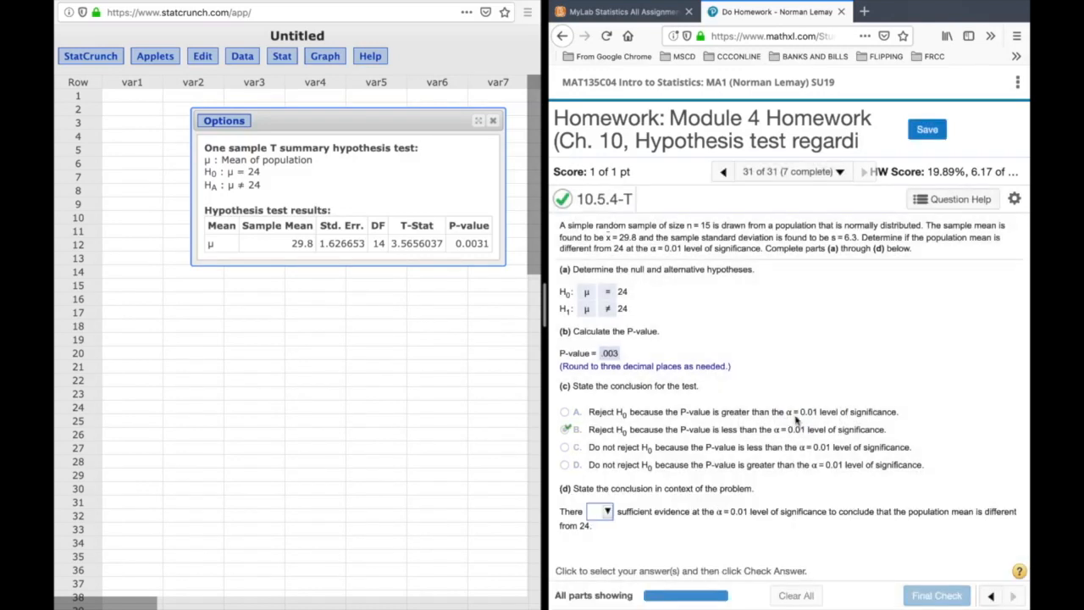